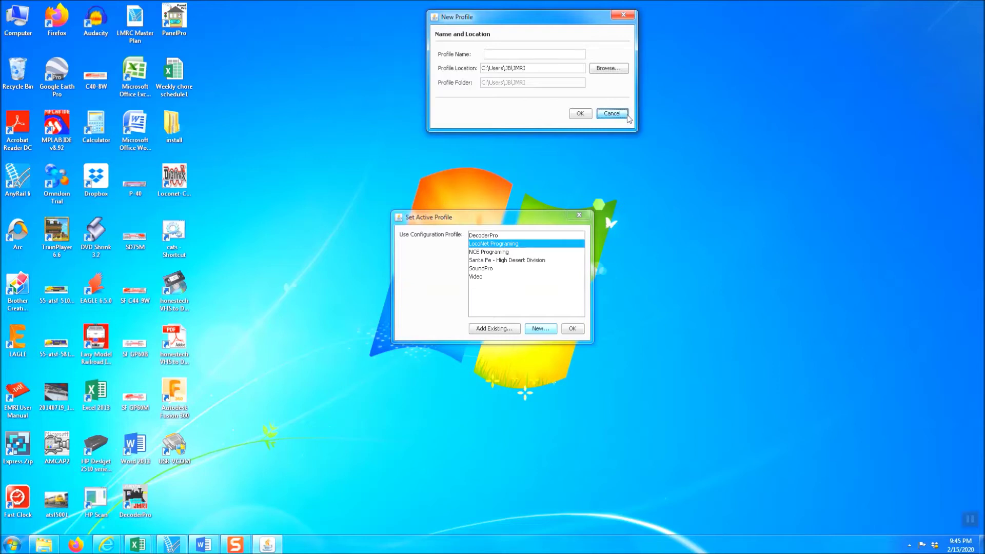
Step: Cancel the New Profile dialog to return to the Set Active Profile list
click(612, 113)
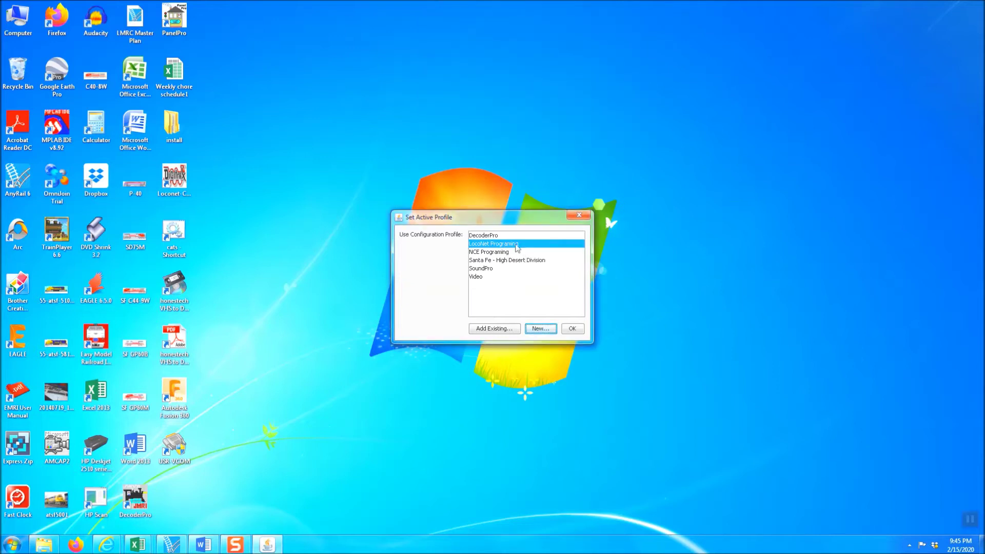
Step: Start the LocoNet Programing profile, hide the My Layout panel and close WiThrottle
click(580, 329)
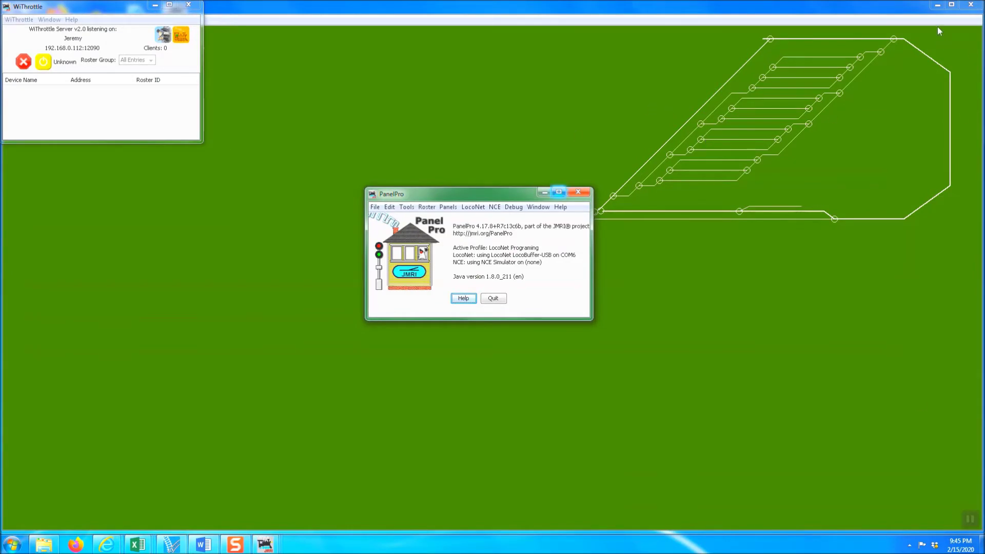
click(974, 6)
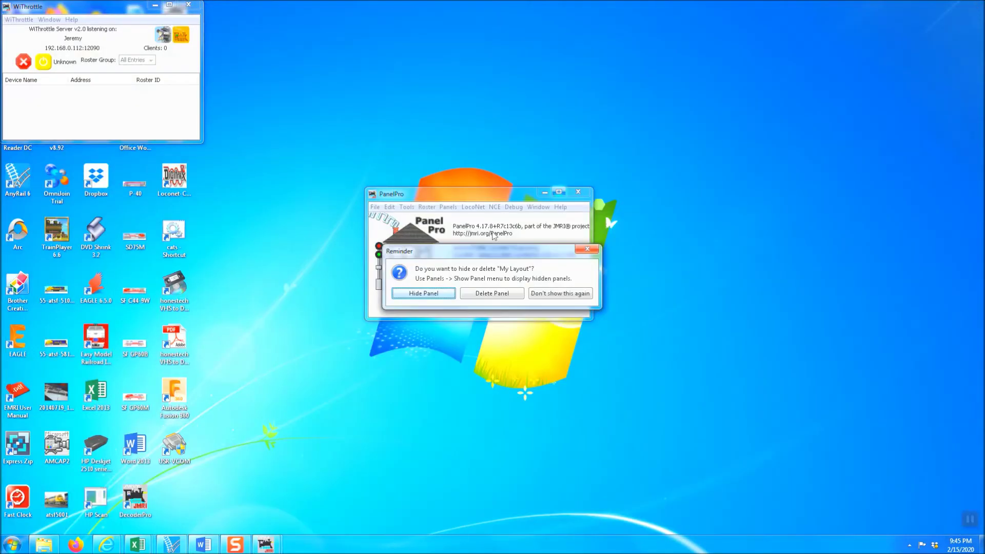
click(434, 296)
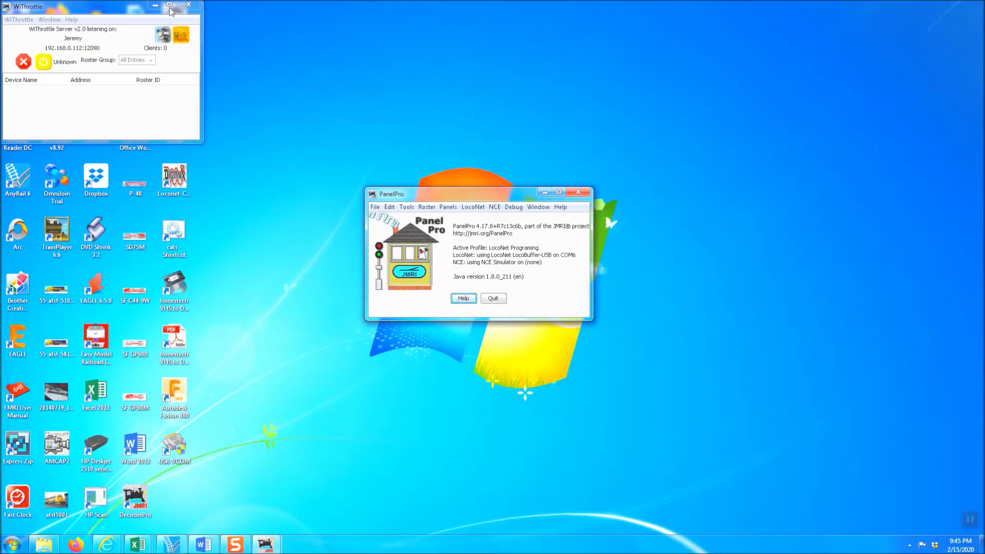
click(188, 5)
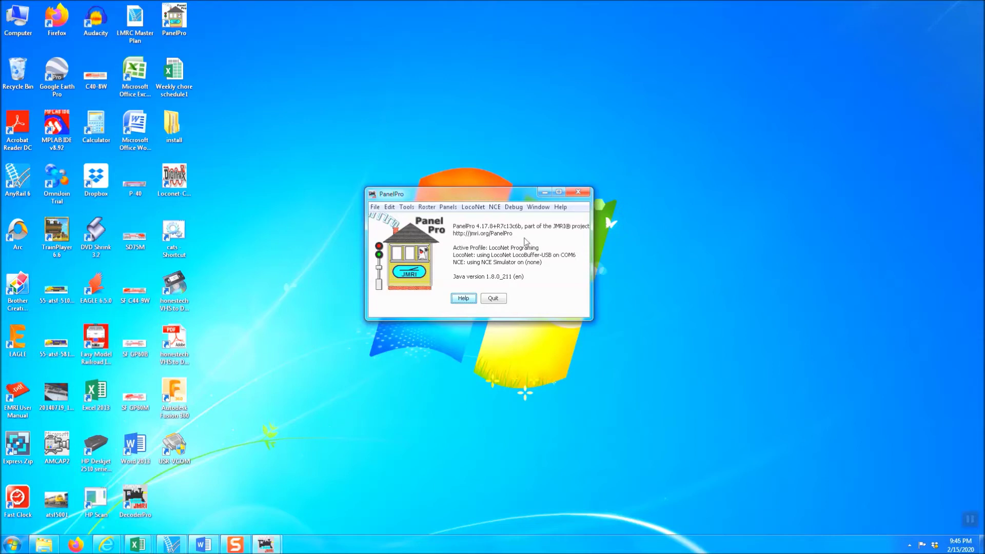
Step: Open the Service-Mode Programmer and select decoder Tam Valley Depot > Quad-LN_S > Quad-LN_S_v1
click(409, 208)
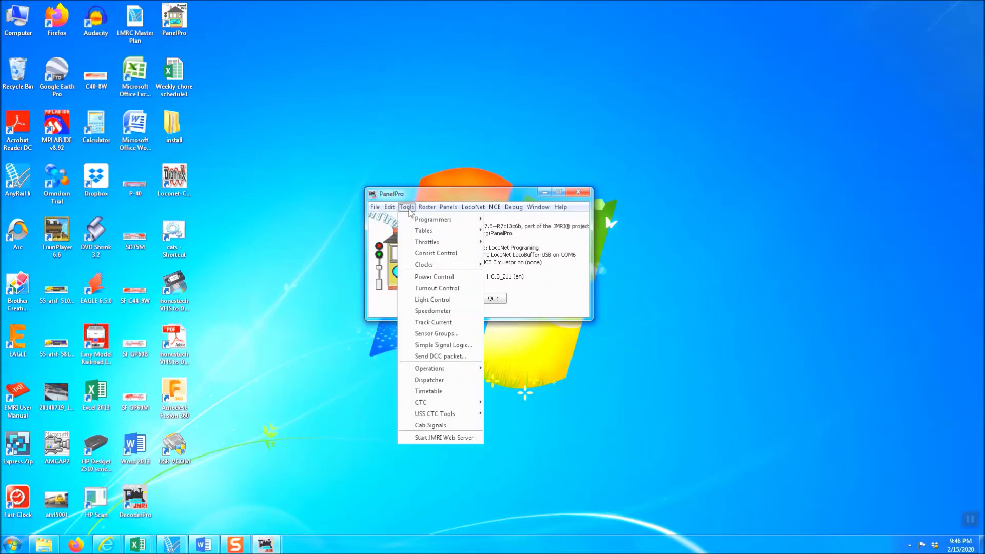
mouse_move(417, 219)
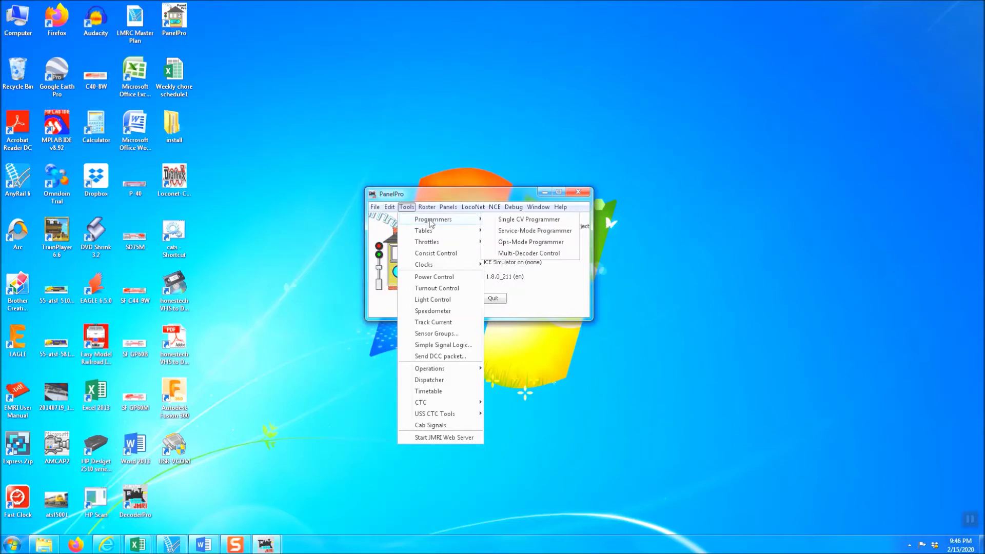
click(513, 236)
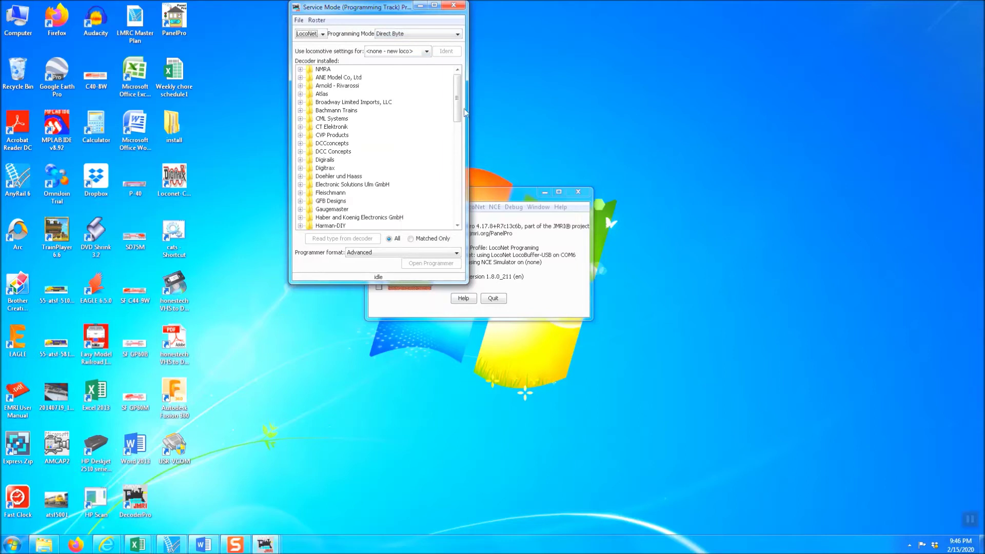
drag(457, 99, 448, 184)
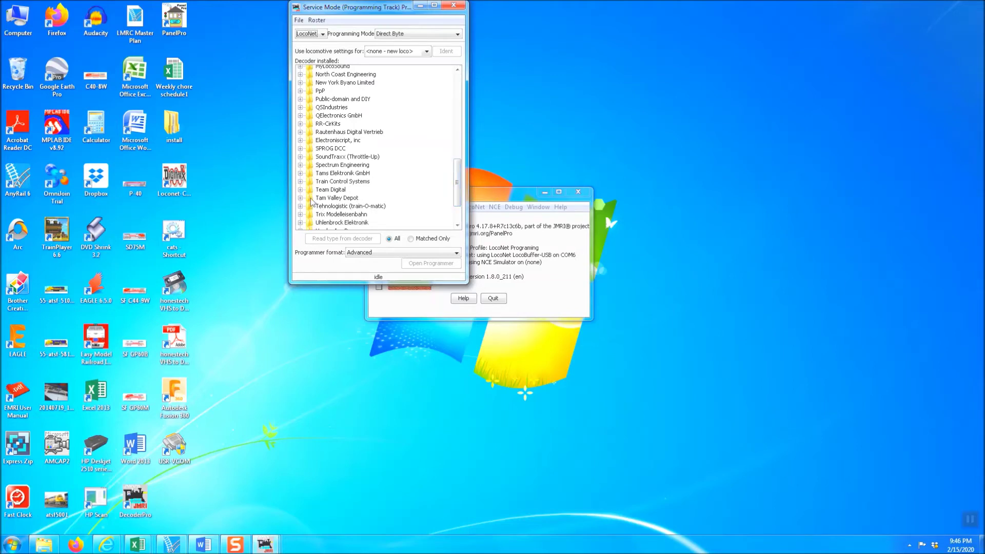
double_click(311, 199)
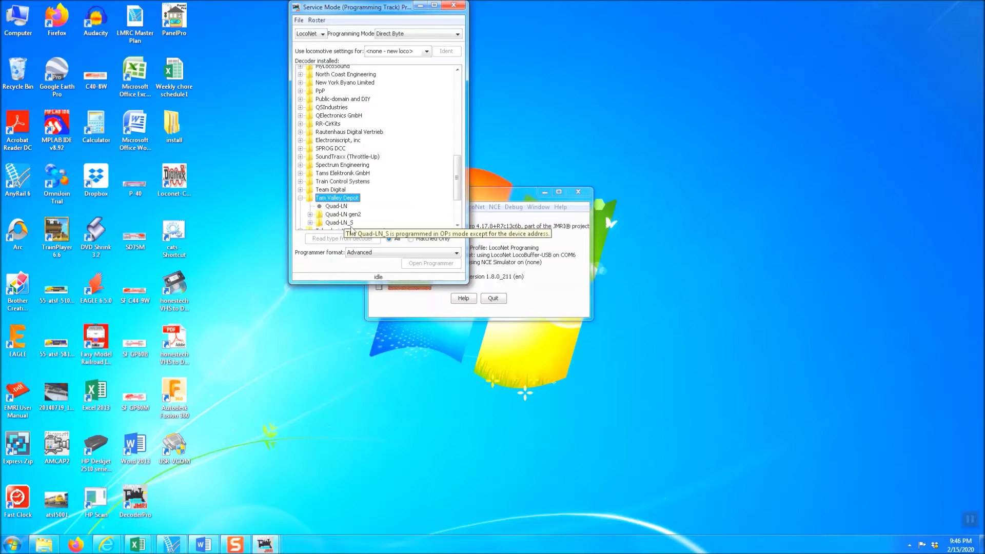
double_click(322, 224)
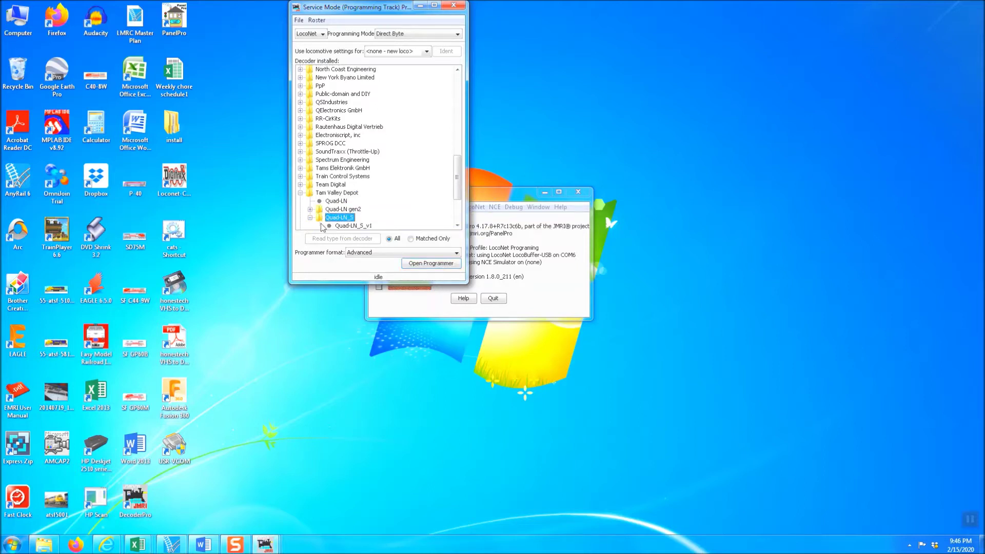
scroll(366, 218, down, 1)
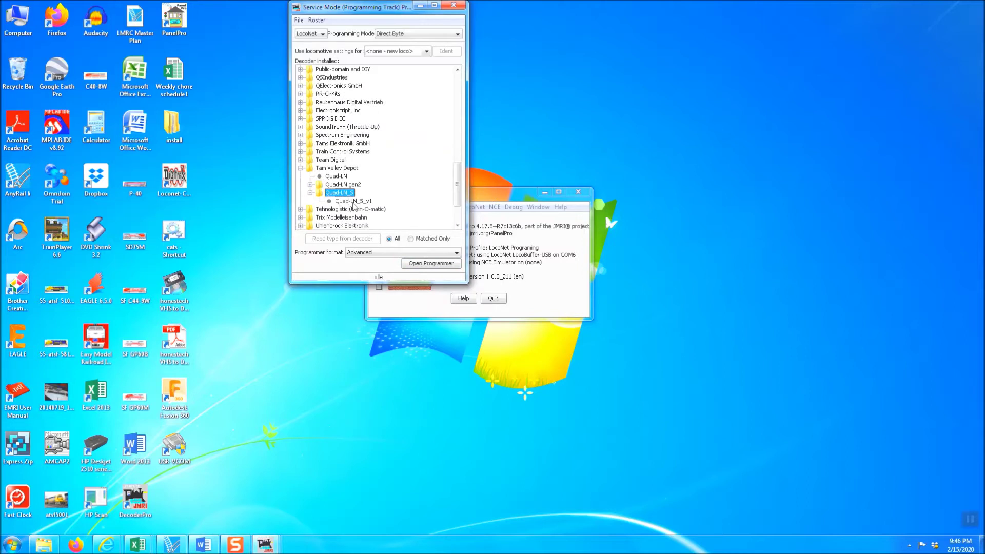
click(342, 202)
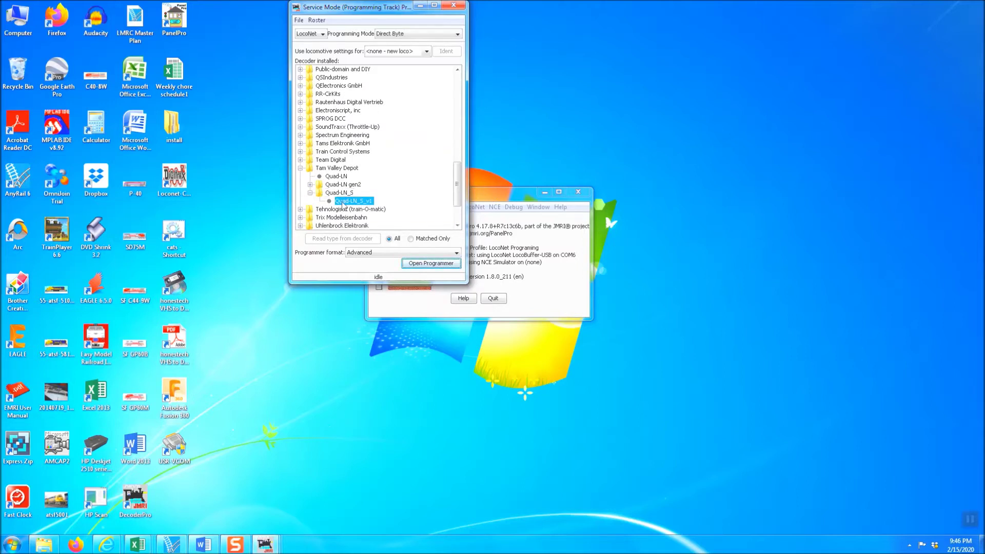
Step: Open the programmer and enter roster ID QLN11107, dismissing the duplicate-ID warning
click(428, 269)
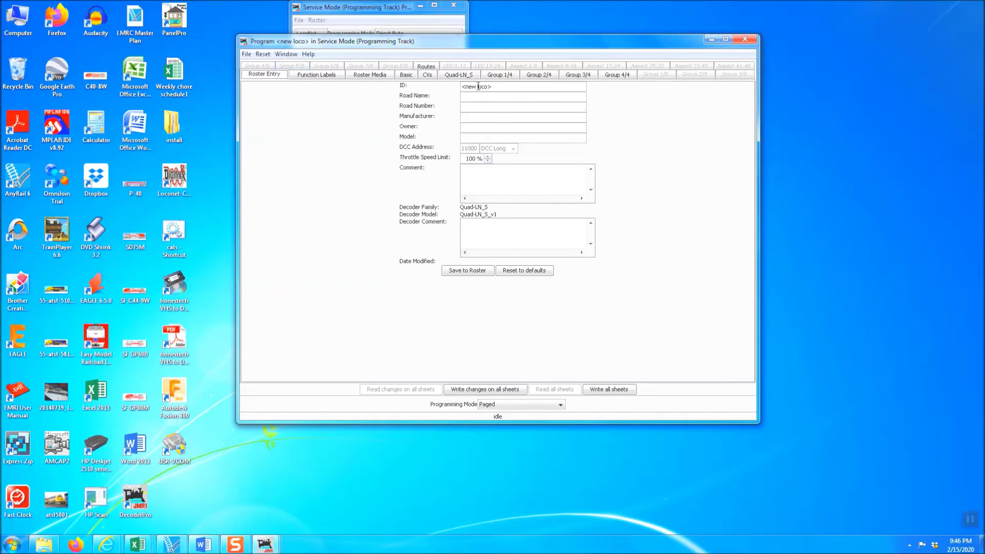
drag(502, 87, 459, 89)
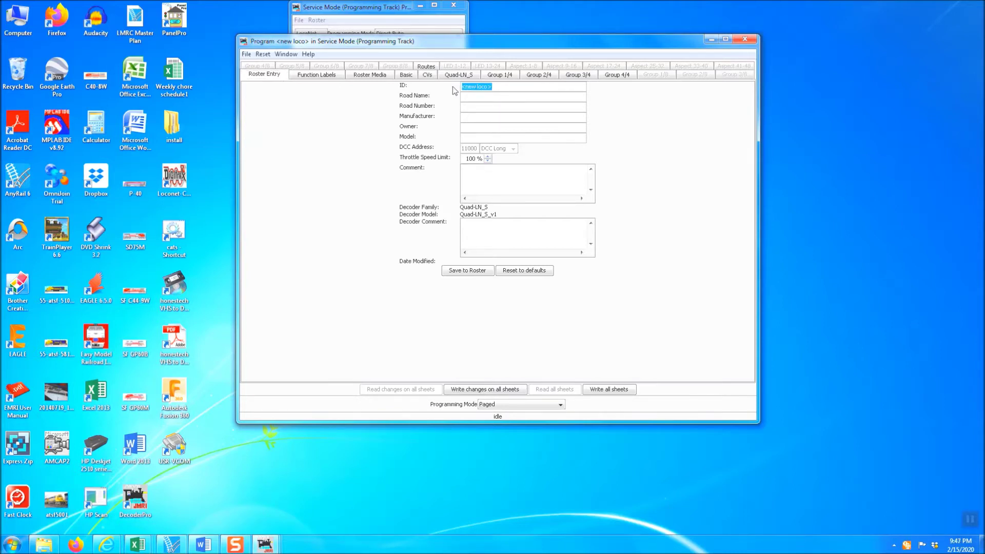
text(Q)
text(LN11105)
click(495, 99)
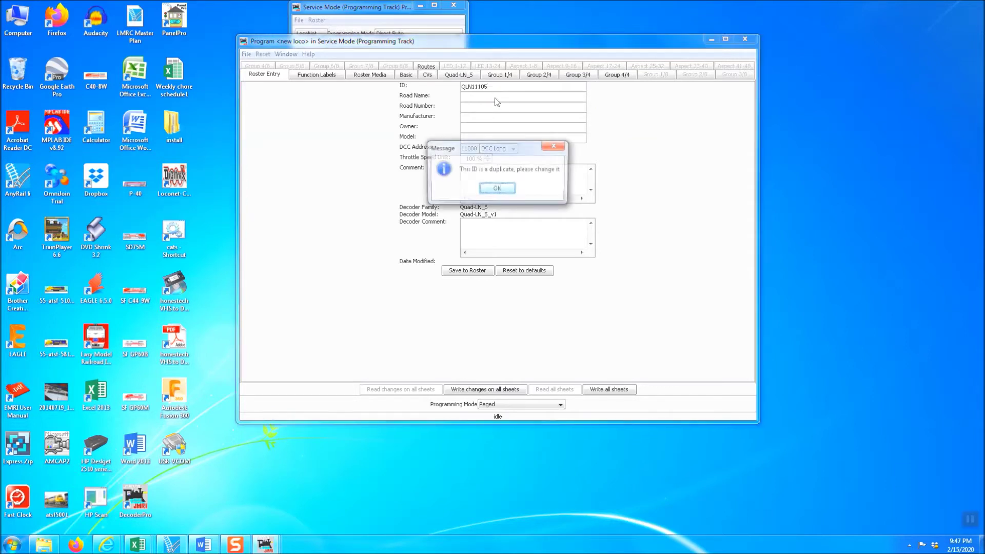
click(496, 189)
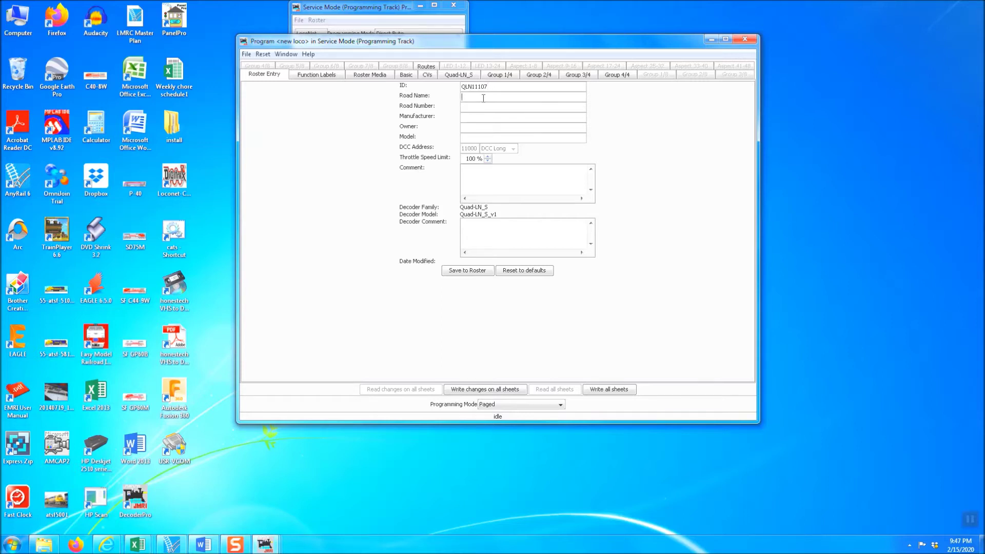
Step: Fill in road name 'Santa Fe - High Desert Division' and the owner's name
click(483, 98)
text(Strae)
key(BackSpace)
key(BackSpace)
text(anta Fe - High Desert Division)
click(477, 128)
click(406, 75)
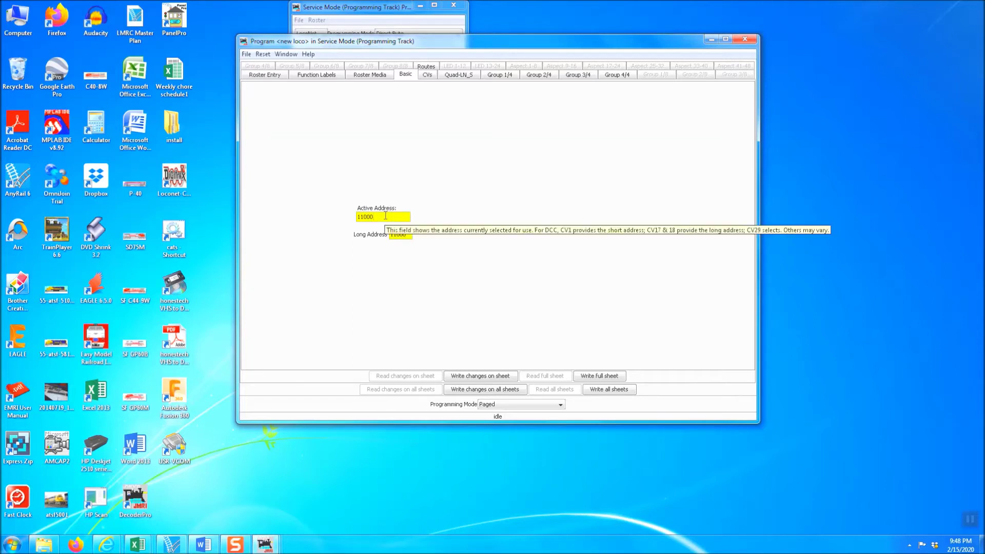
Step: Change the Active Address to long address 11107 on the Basic tab
key(BackSpace)
key(BackSpace)
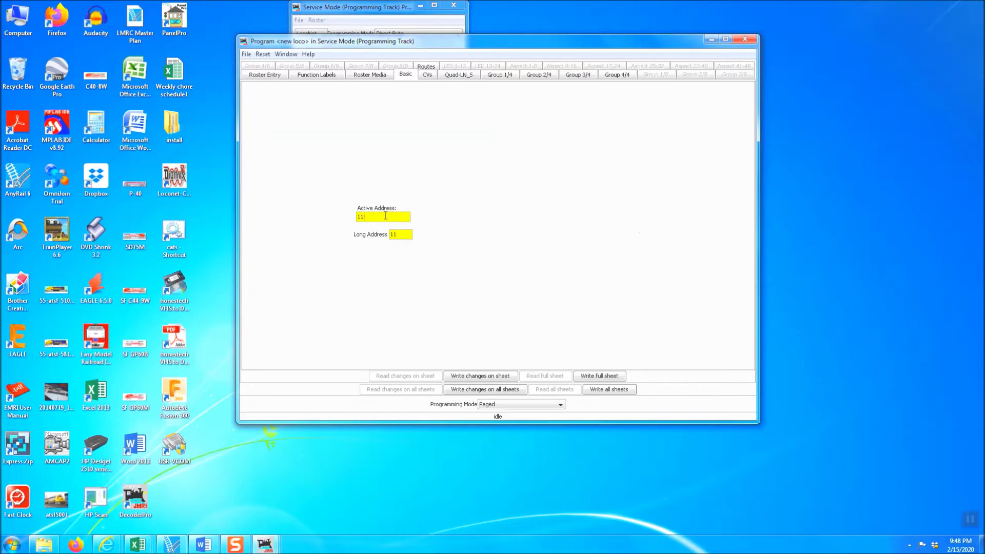
text(107)
mouse_move(375, 219)
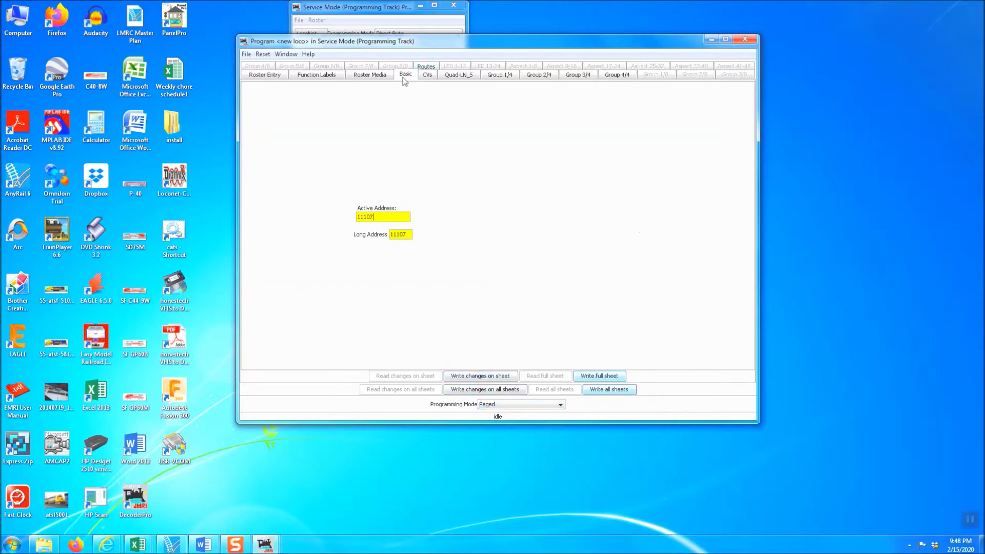
Step: Review the CVs and save the entry to the roster as QLN11107.xml
click(429, 76)
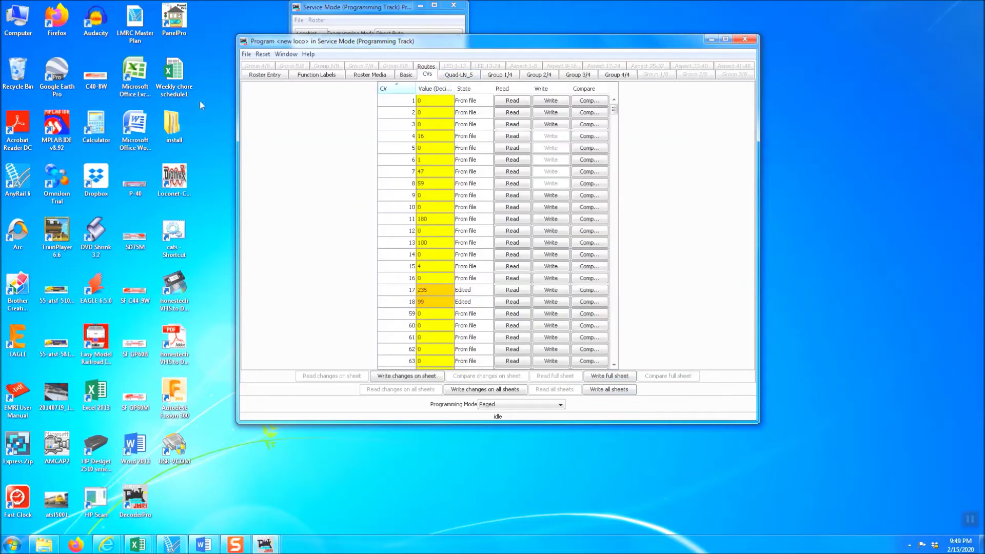
click(248, 54)
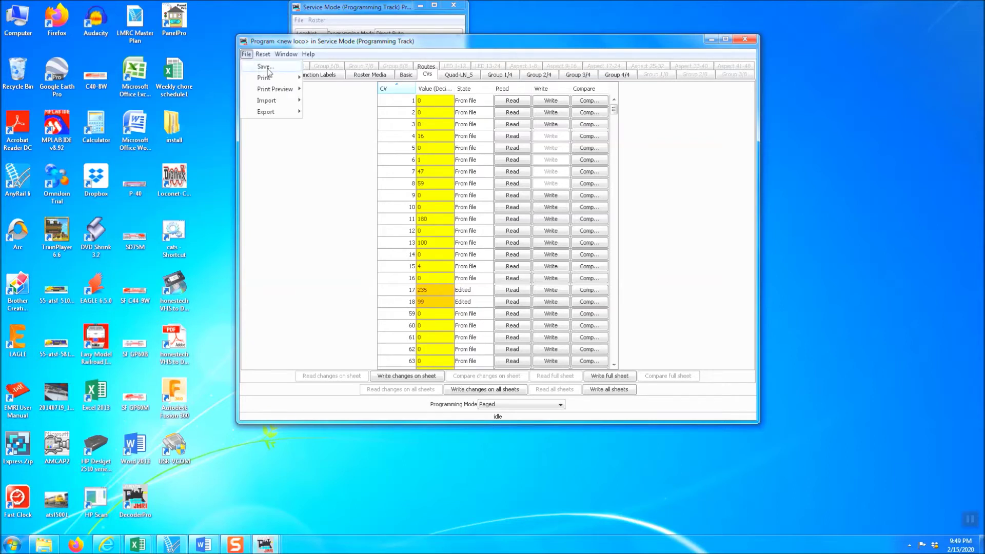
click(265, 67)
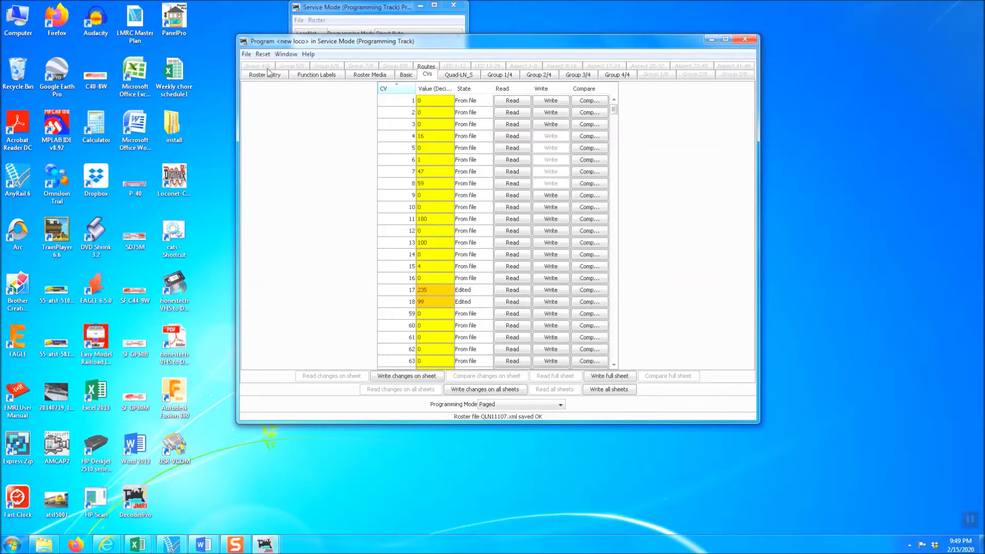
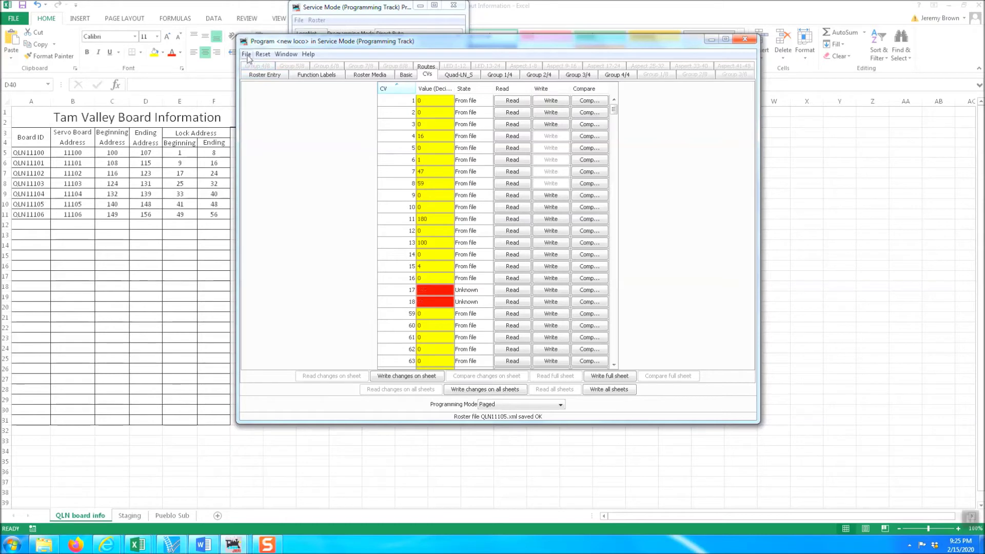
Step: Save the QLN11105 roster entry from the programmer's File menu as QLN11105.xml
click(258, 67)
Step: Close the Service Mode programmer and programming-track chooser, discarding unwritten changes
click(745, 40)
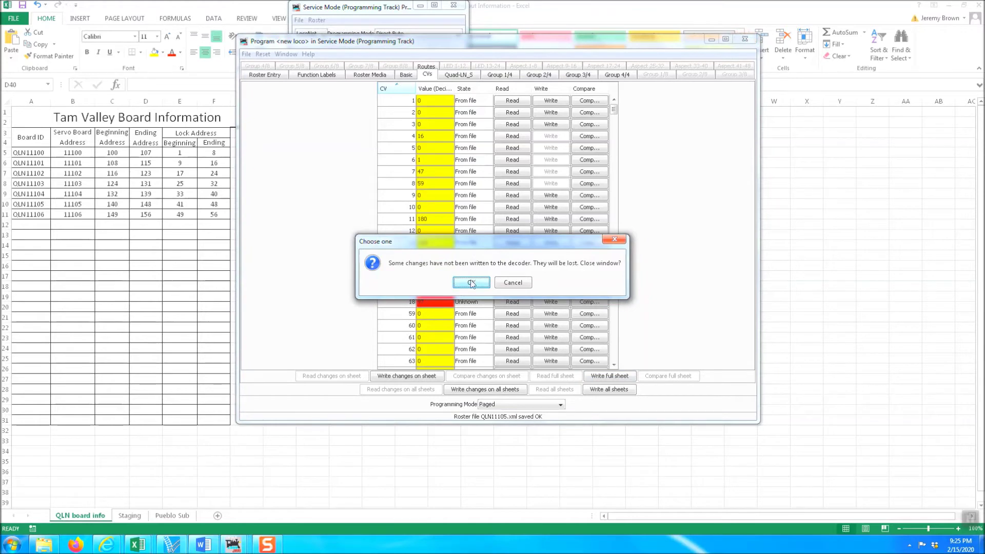
click(471, 284)
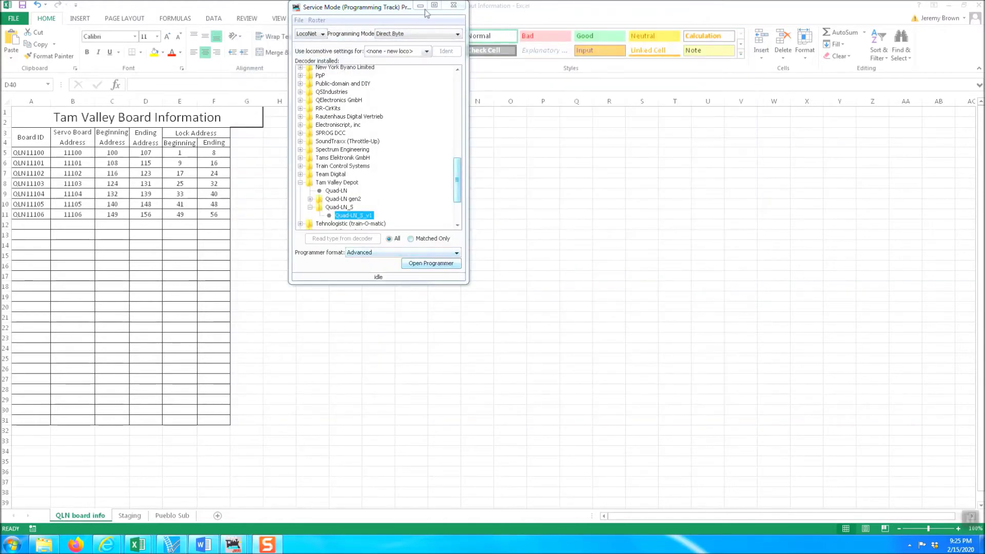
click(450, 10)
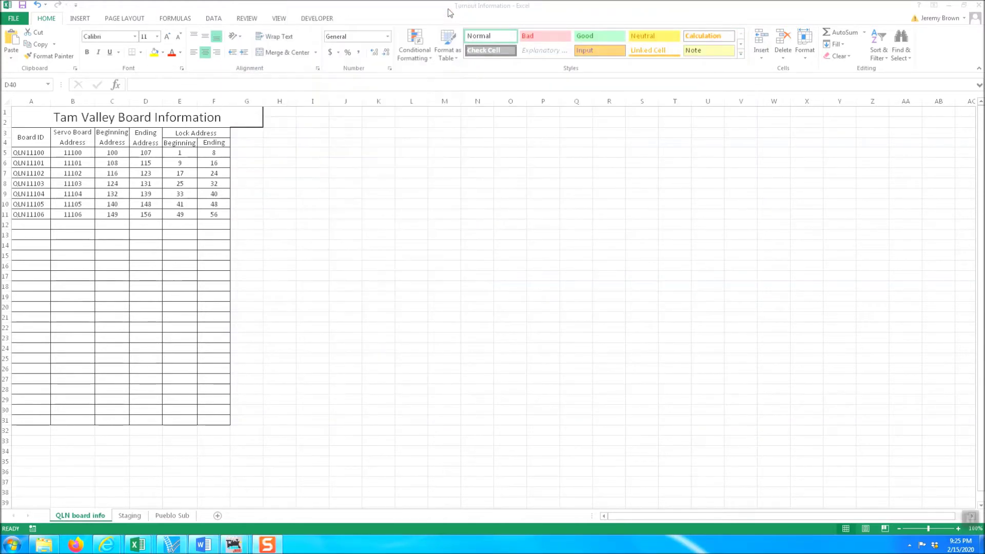
Step: Bring the PanelPro main window forward and show the Tools > Programmers list
mouse_move(235, 545)
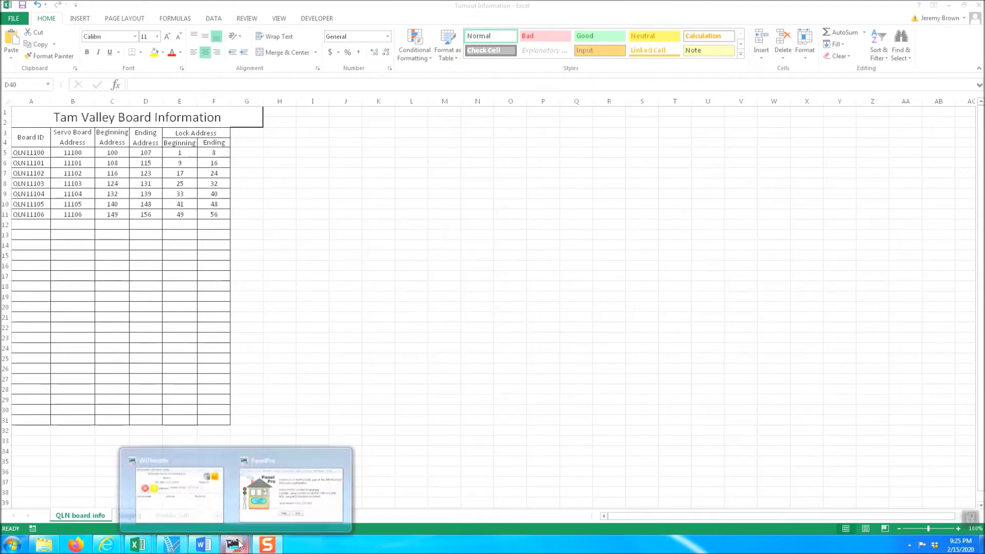
click(291, 491)
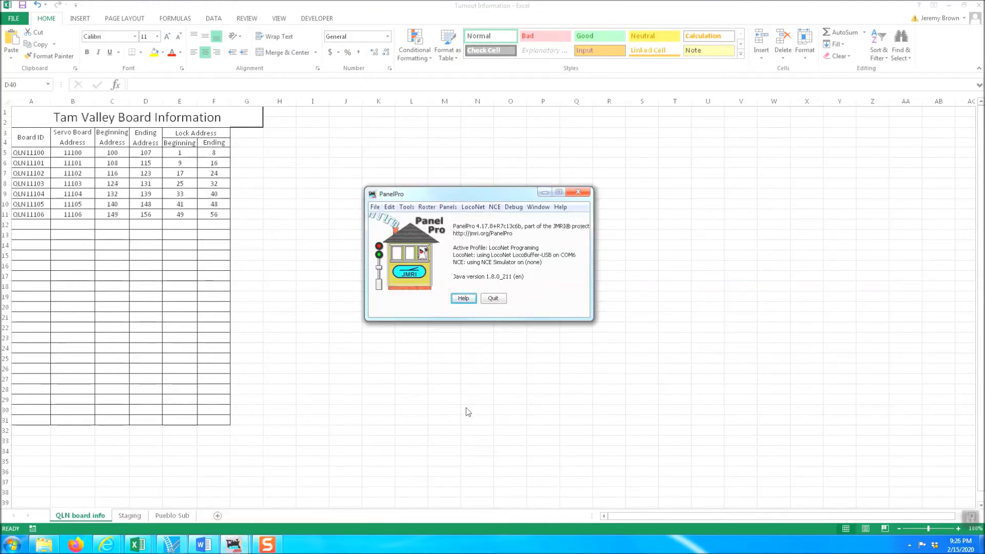
click(406, 207)
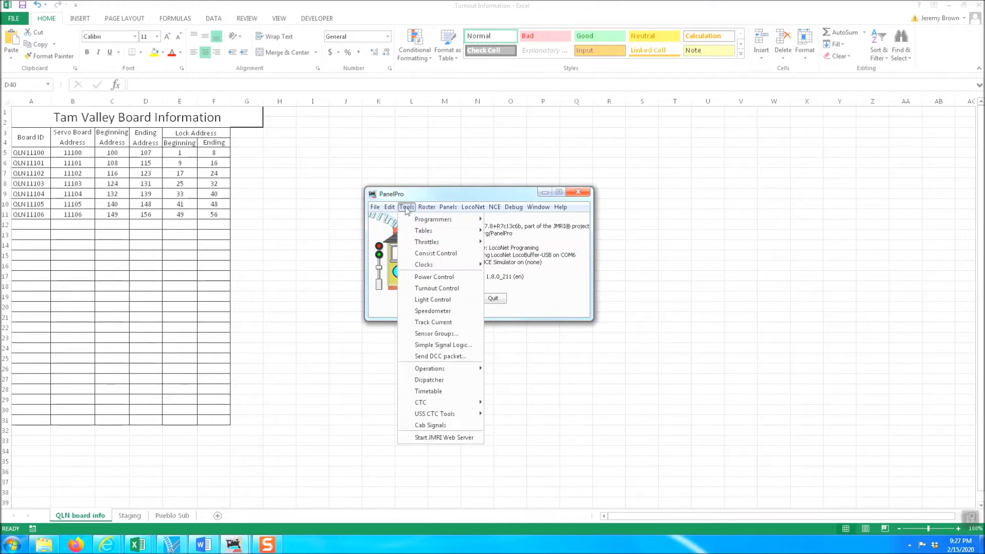
mouse_move(416, 224)
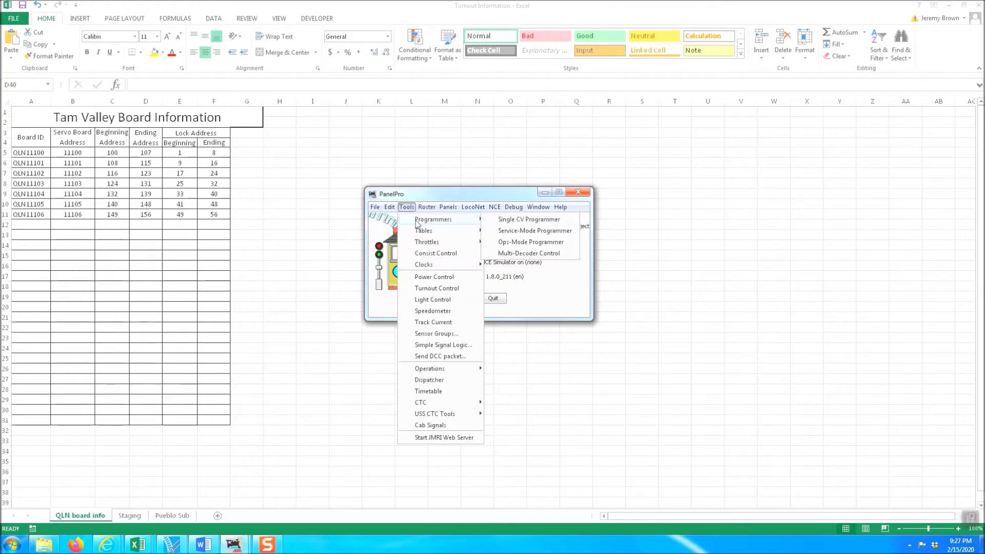
Step: Open an Ops-Mode (main track) programmer for roster entry QLN11105
click(529, 243)
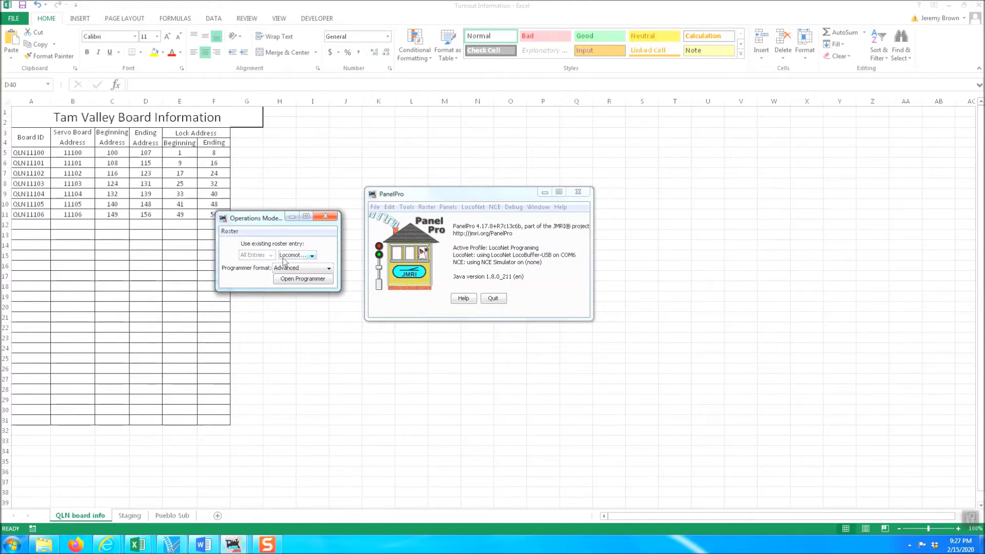
click(312, 256)
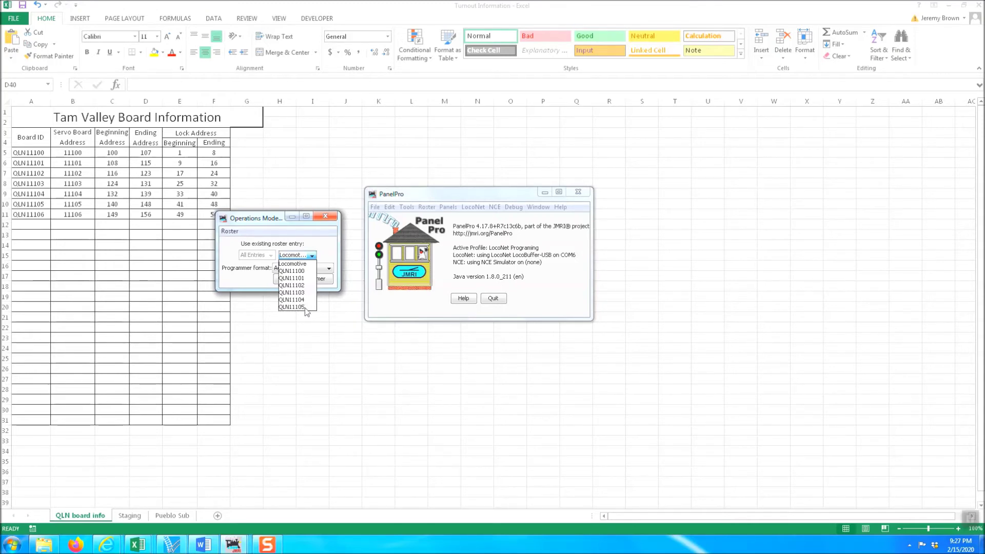
click(299, 307)
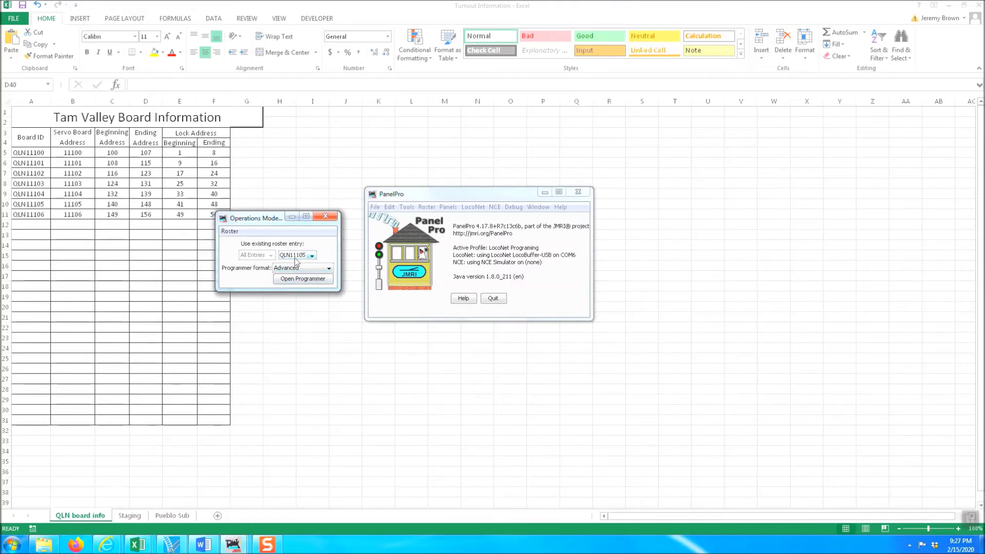
click(316, 284)
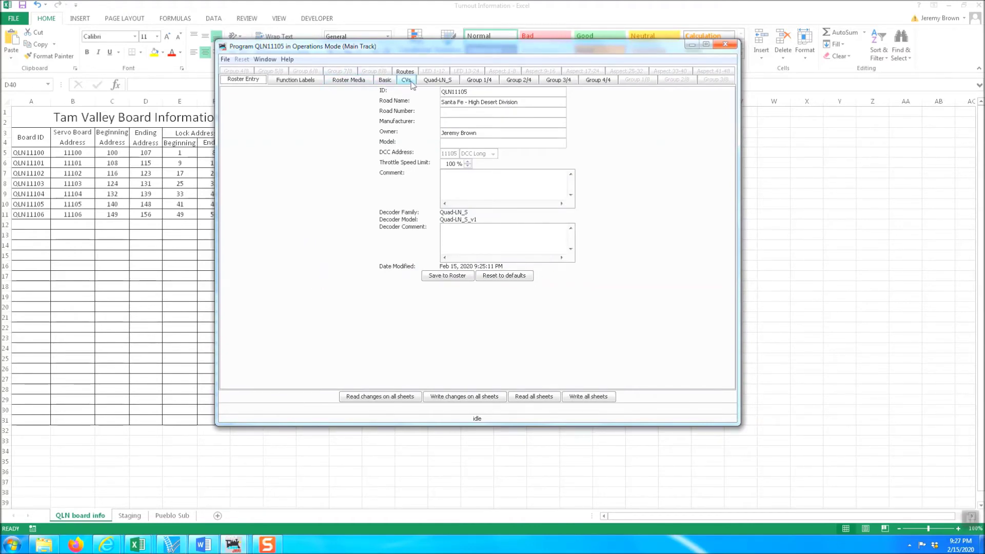
Step: Display the Quad-LN_S sheet for QLN11105, with expansion port on Relays 1-4
click(437, 82)
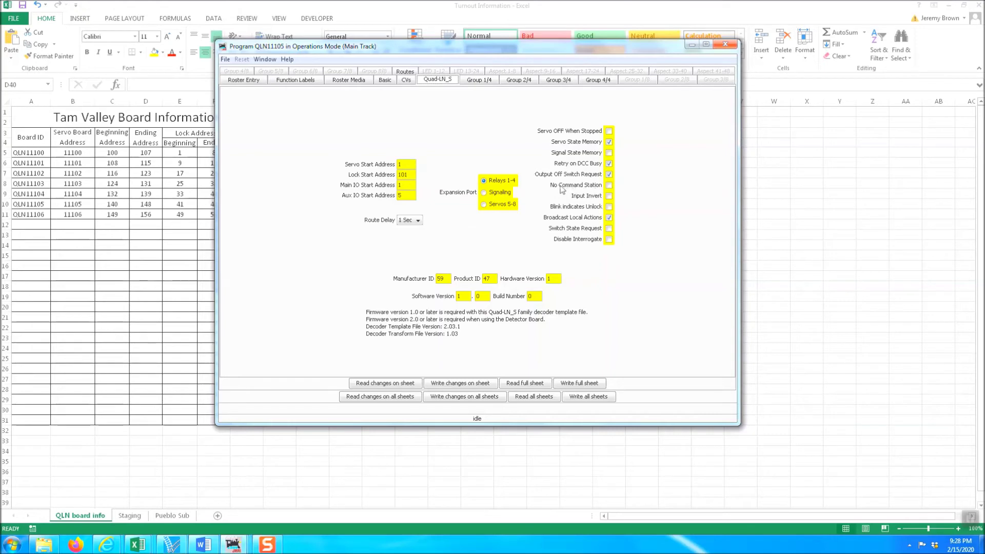
Step: Tick No Command Station, write it to the board, then read the full Quad-LN_S sheet back
click(609, 186)
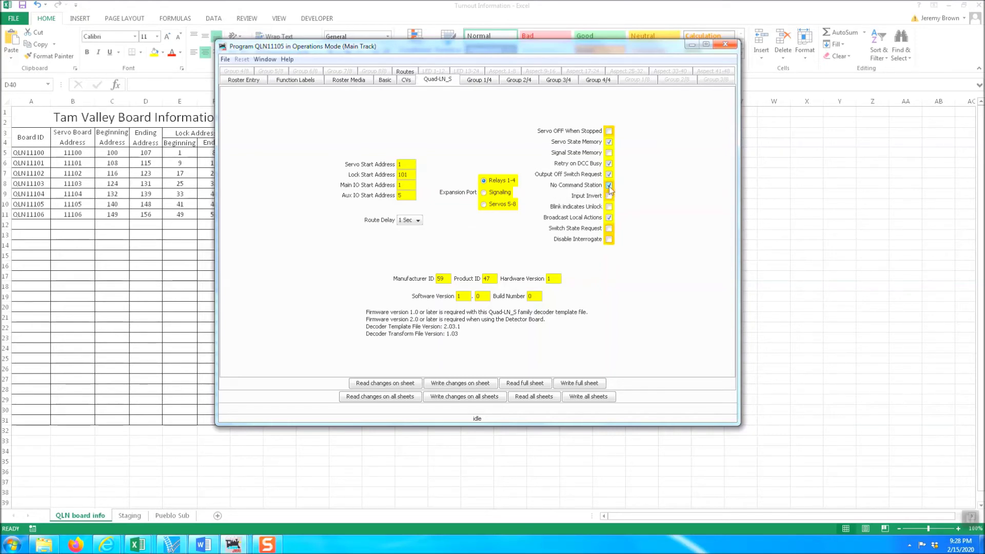
click(478, 386)
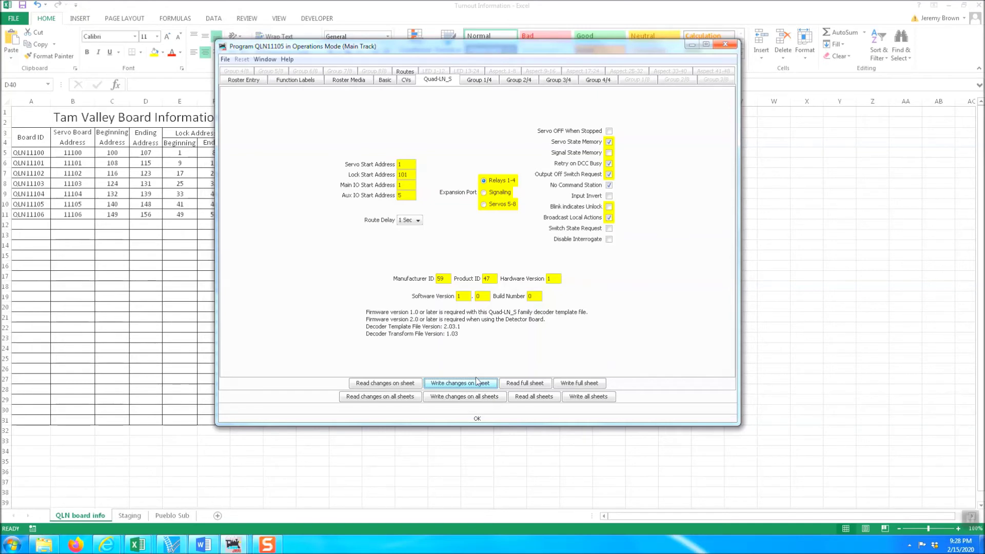
click(538, 386)
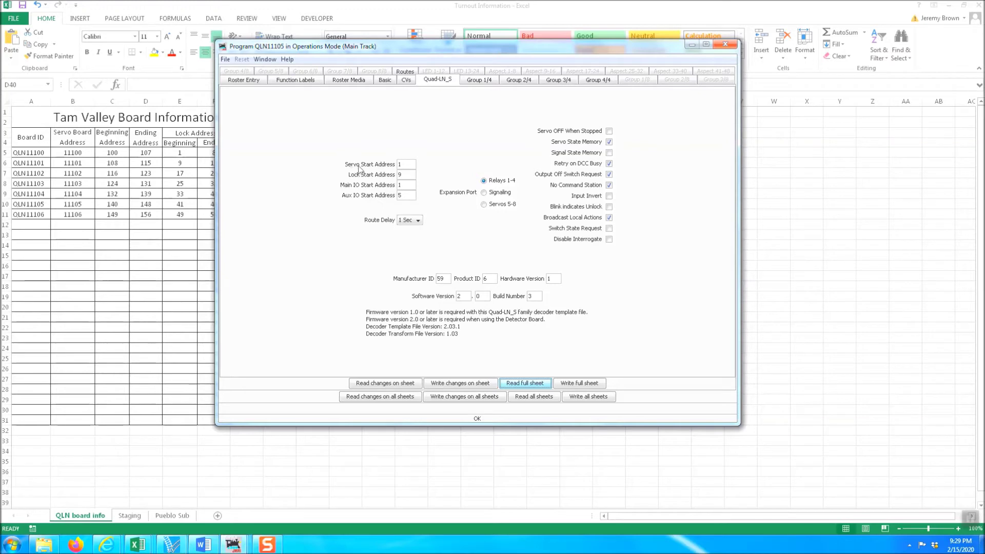
Step: Place the cursor in Servo Start Address and drag the programmer window to the right
click(403, 165)
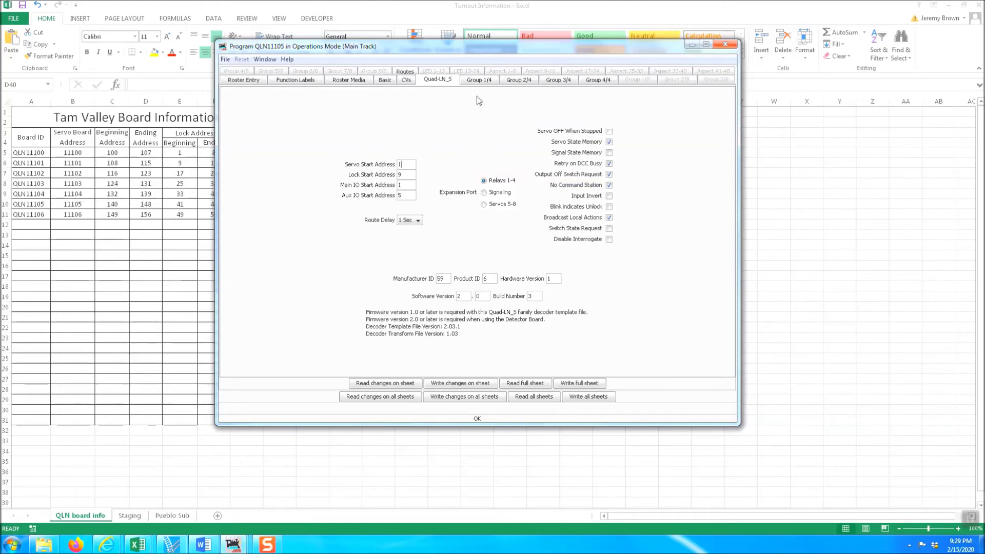
drag(492, 48, 627, 48)
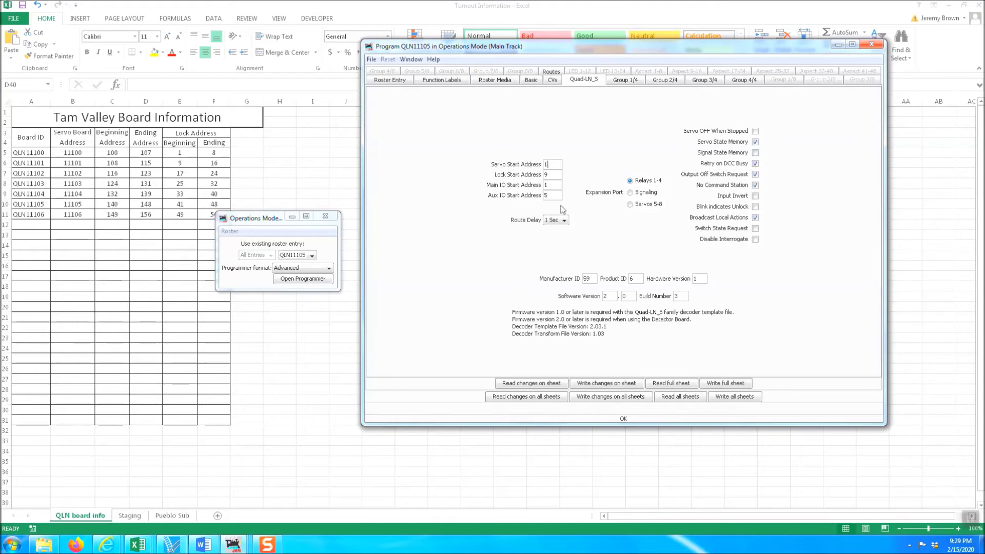
Step: Begin editing Servo Start Address, set Lock Start Address to 41, then reread the sheet
text(4)
click(558, 177)
key(BackSpace)
text(41)
key(Tab)
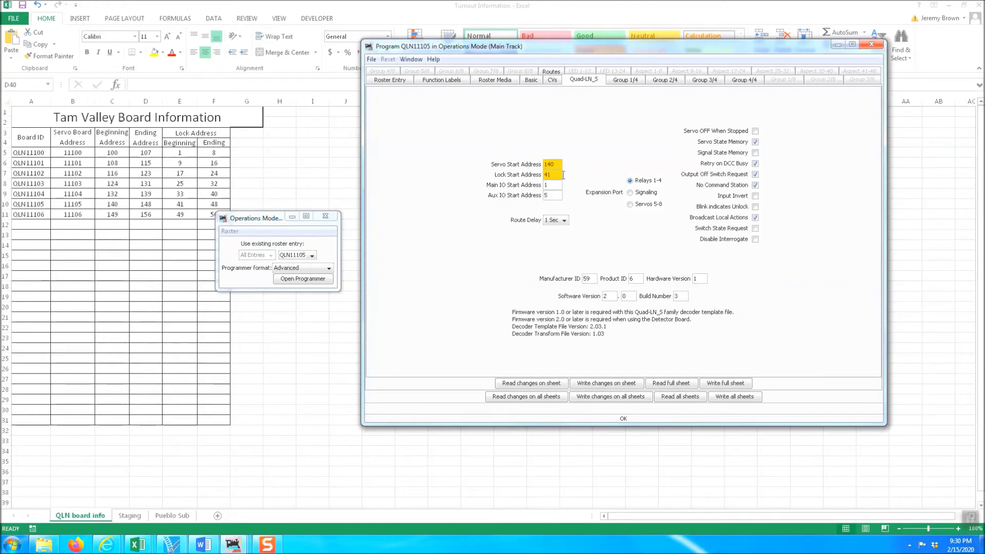
click(661, 383)
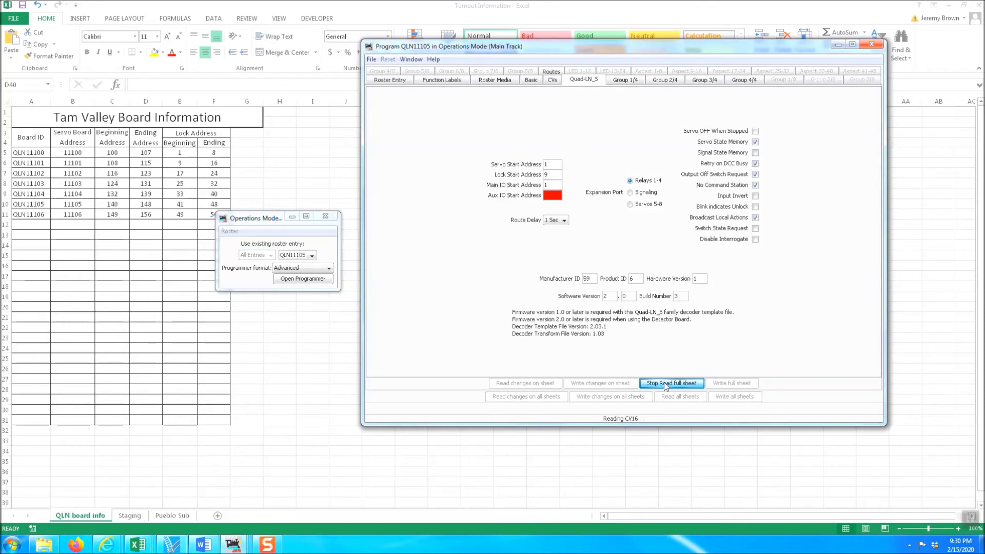
Step: Enter Servo Start Address 140 and Lock Start Address 41, and write both to the board
text(0)
click(557, 173)
key(BackSpace)
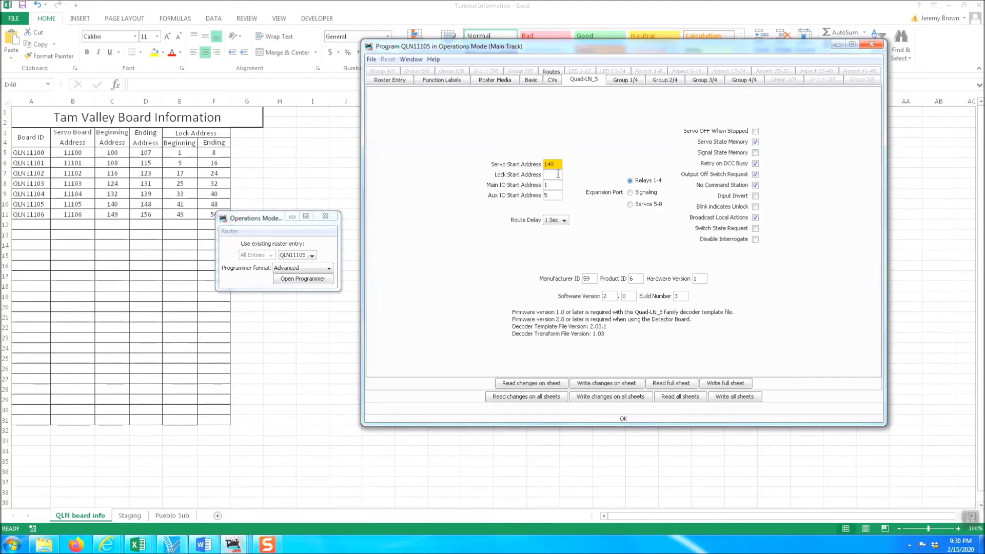
text(41)
click(551, 184)
click(606, 383)
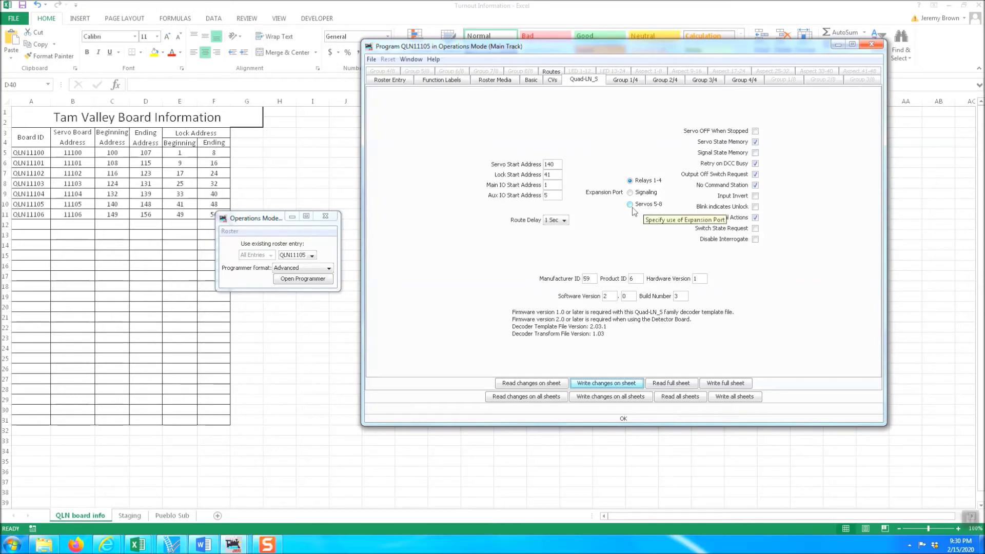
Step: Set the expansion port to Servos 5-8 and tick Servo OFF When Stopped
click(630, 205)
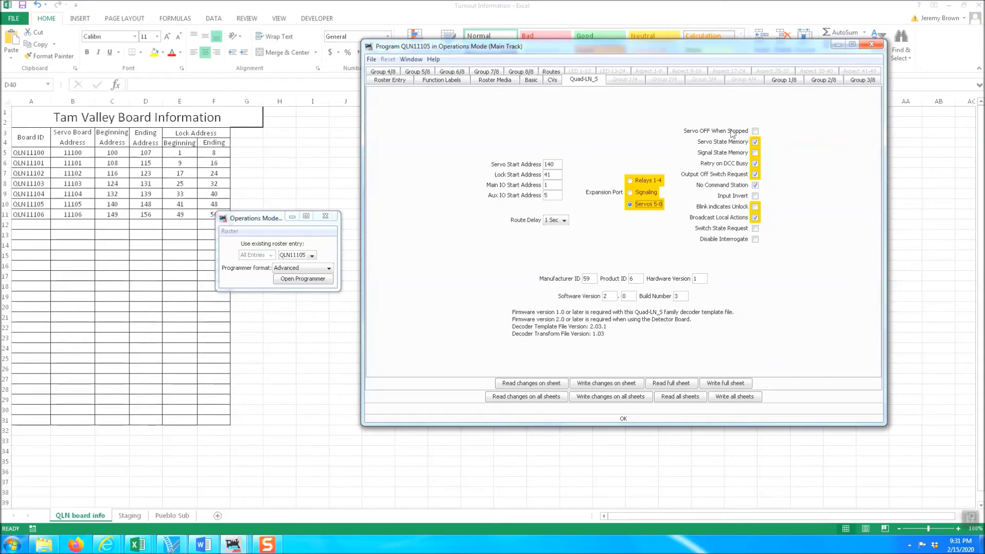
click(755, 132)
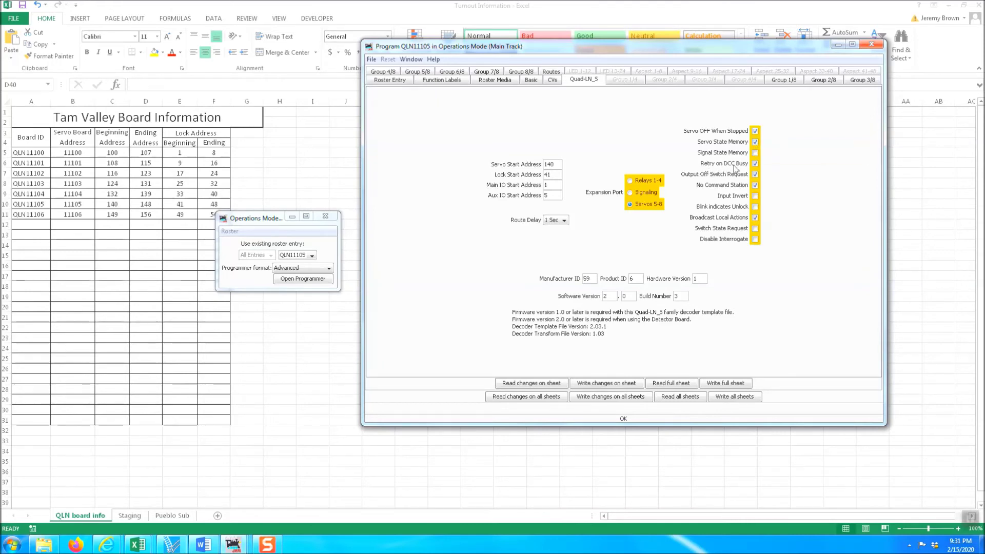
Step: Untick Retry on DCC Busy and Output Off Switch Request, write them, and view the Group 1/8 sheet
click(756, 164)
click(756, 177)
click(602, 383)
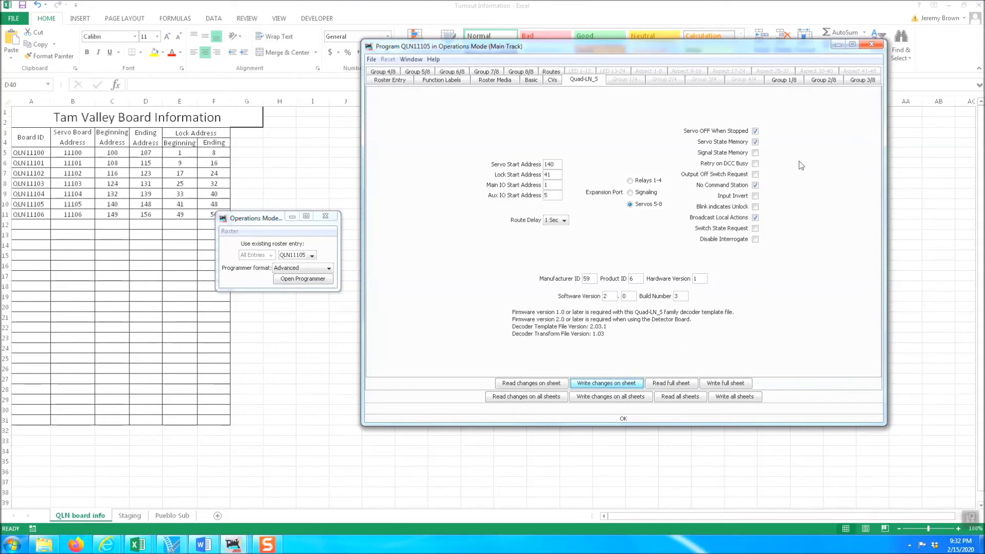
click(782, 81)
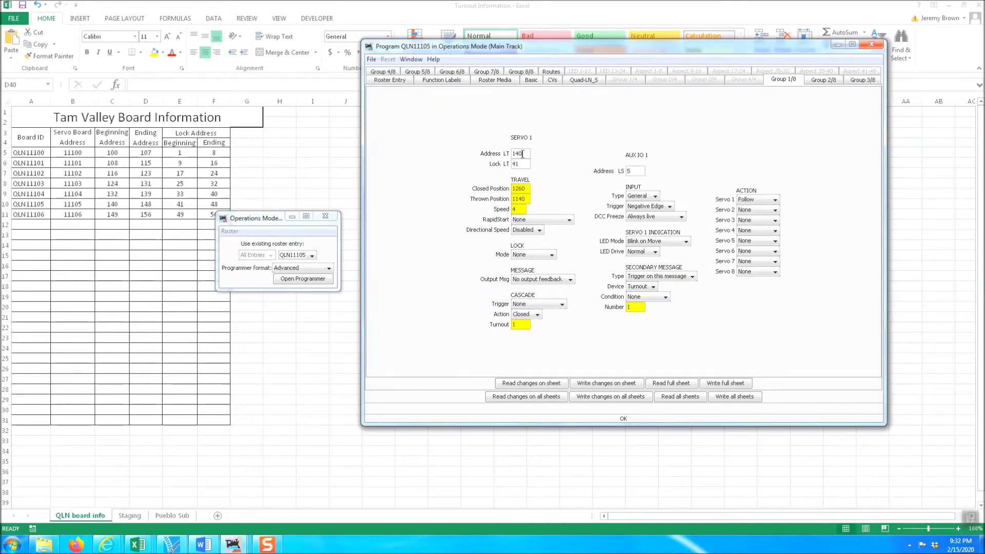
Step: Check the Quad-LN_S tab, return to Group 1/8, and save QLN11105.xml via File > Save
click(584, 80)
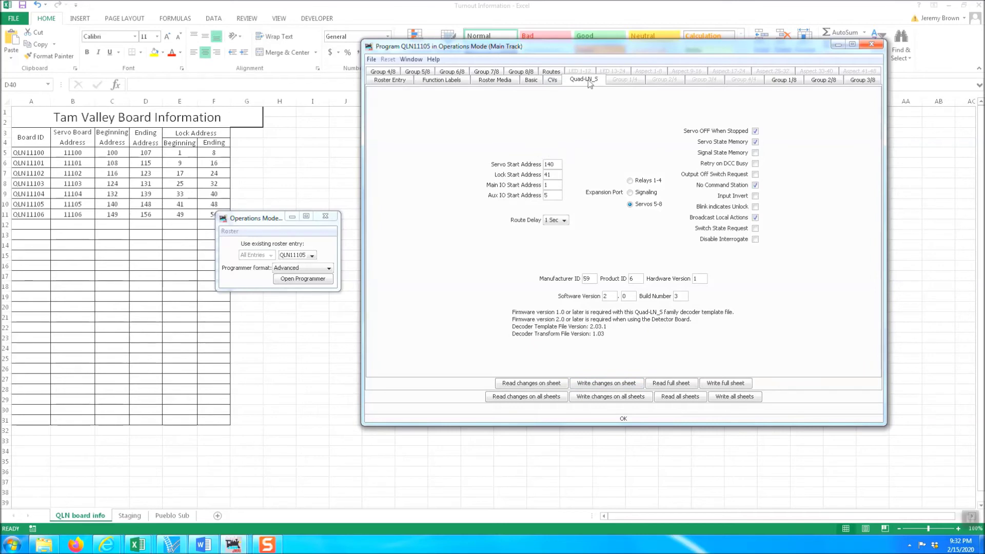
click(777, 81)
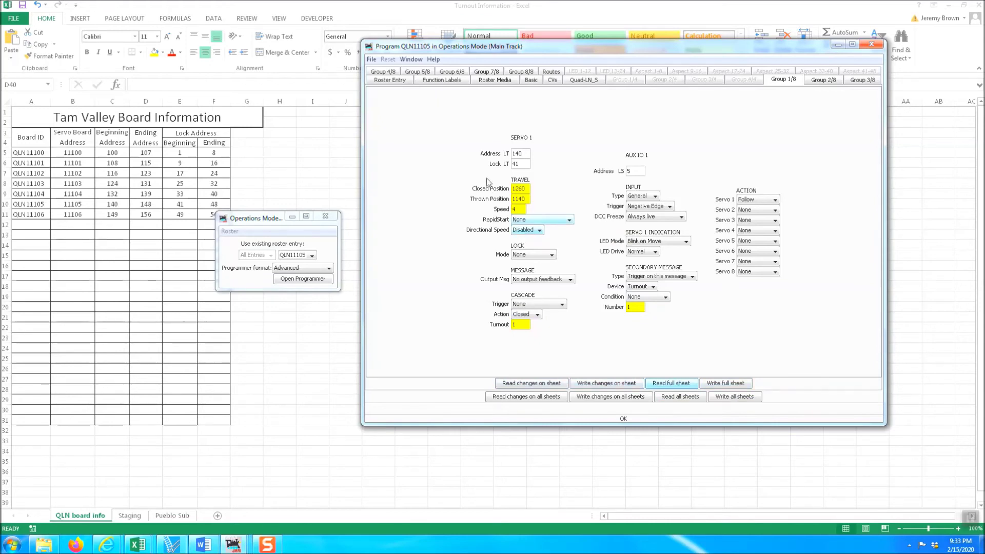
click(371, 60)
click(402, 90)
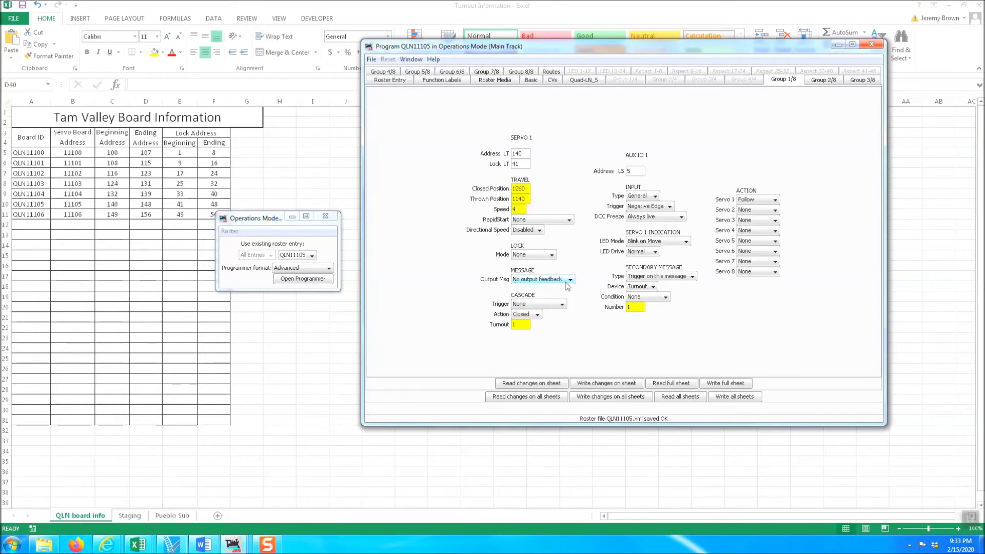
Step: Set Servo 1's Output Msg on QLN11105's Group 1/8 sheet to Exact feedback (sm)
click(570, 279)
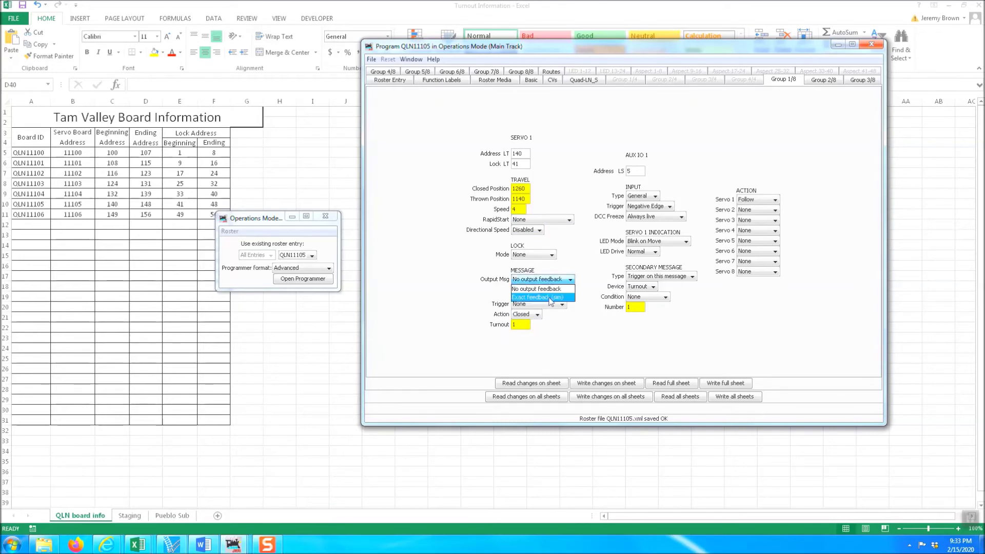
click(550, 298)
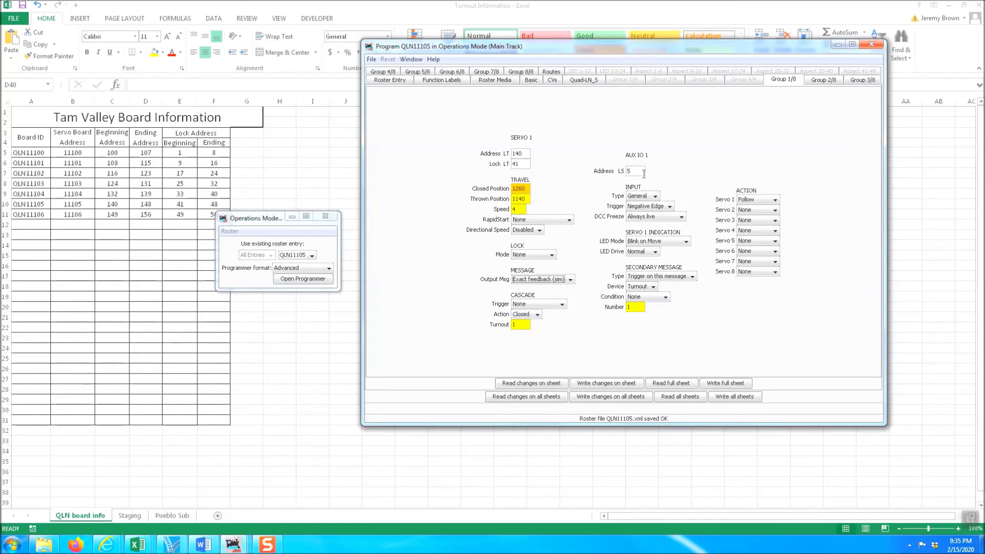
mouse_move(640, 174)
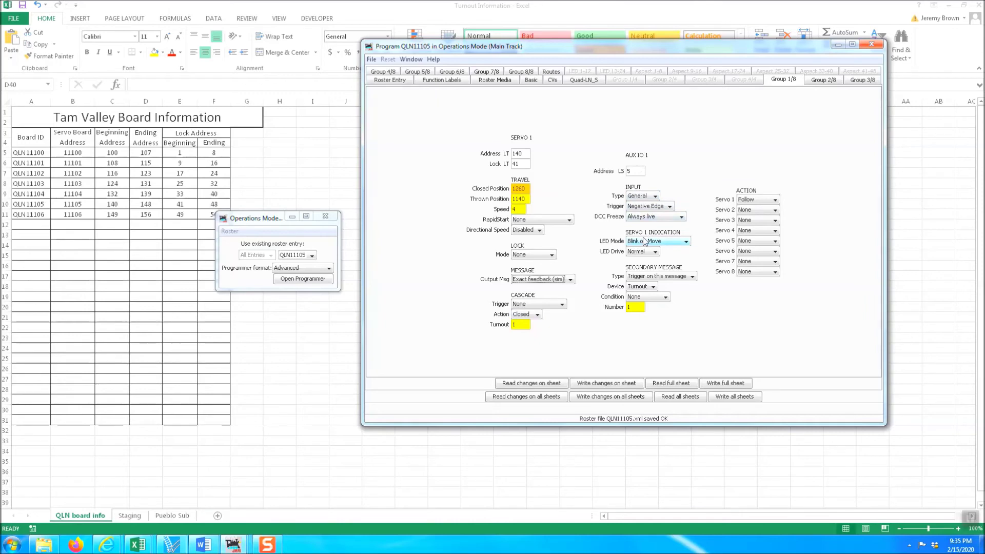
mouse_move(645, 241)
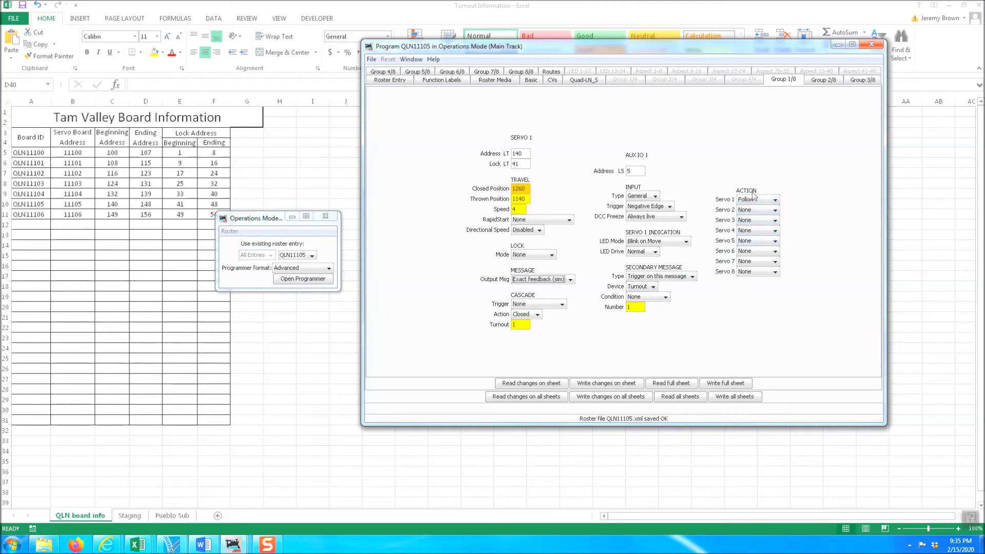
Step: On the Group 1/8 sheet, set Servo 1's ACTION to Toggle
click(776, 200)
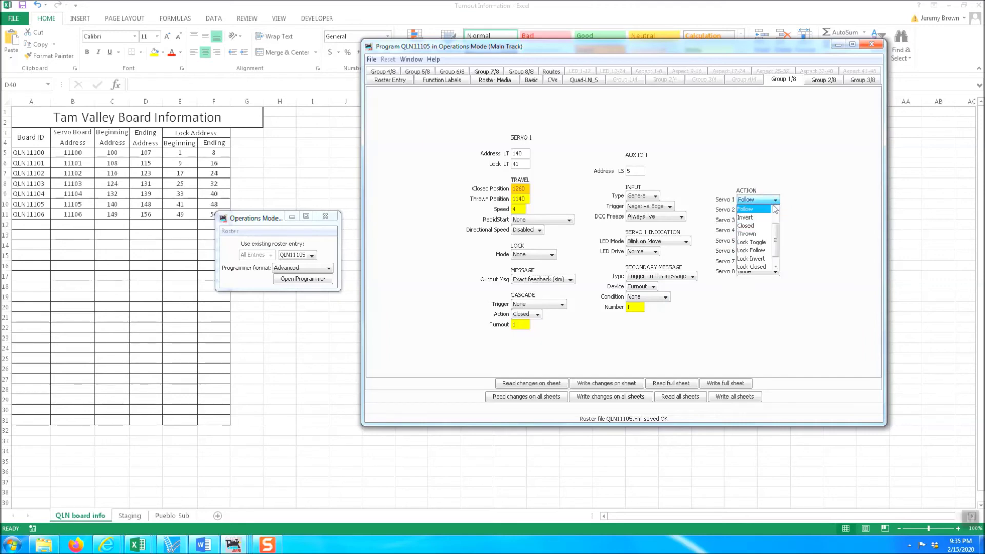
click(759, 234)
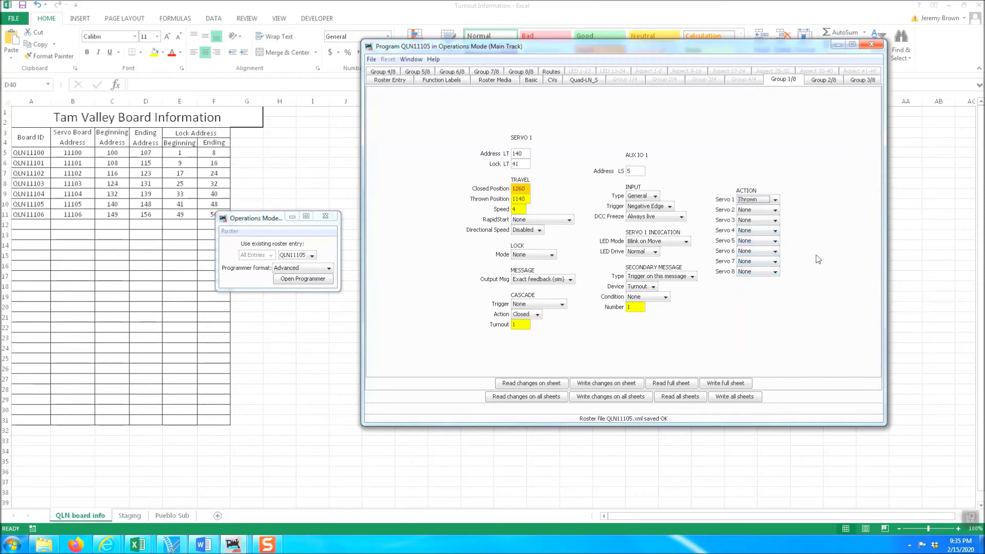
click(775, 200)
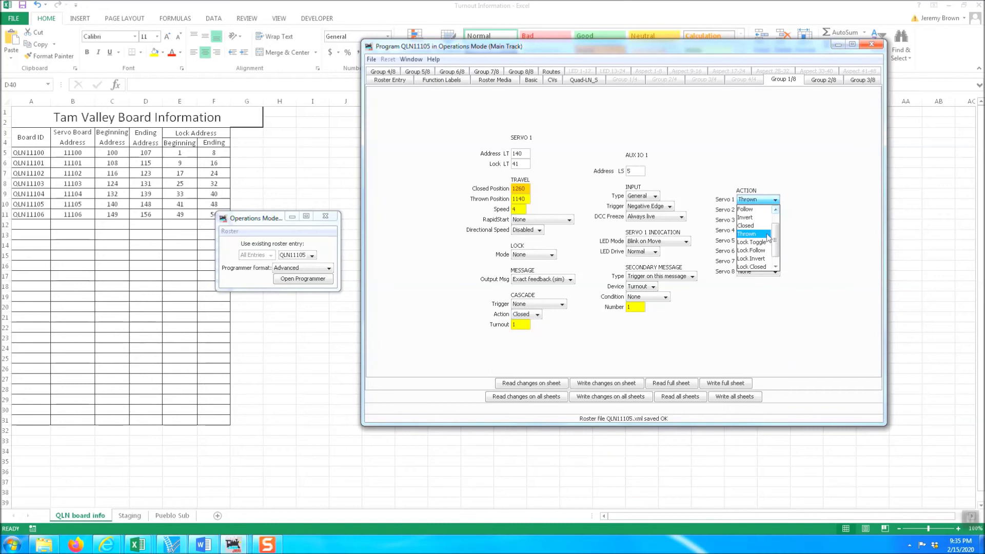
scroll(780, 252, down, 1)
scroll(777, 246, up, 3)
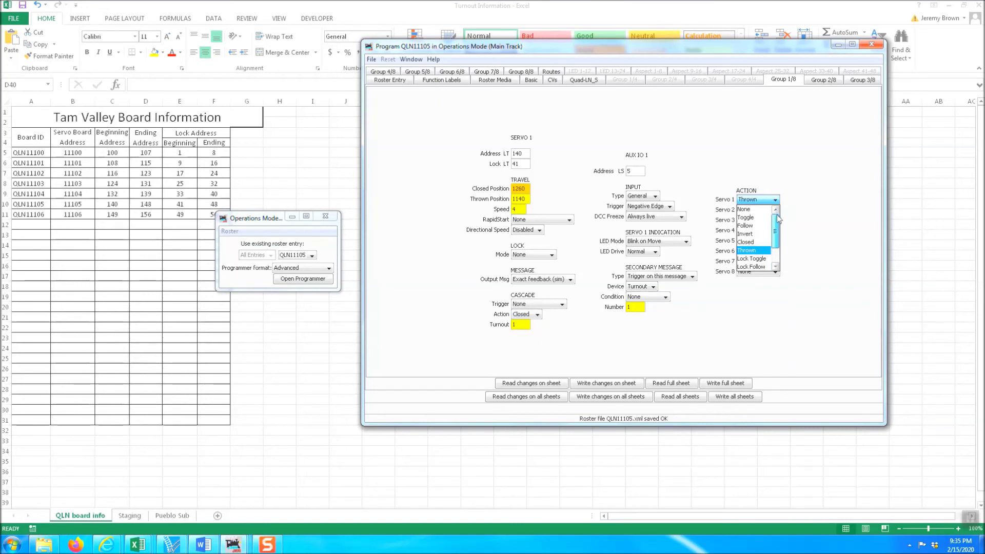
click(765, 217)
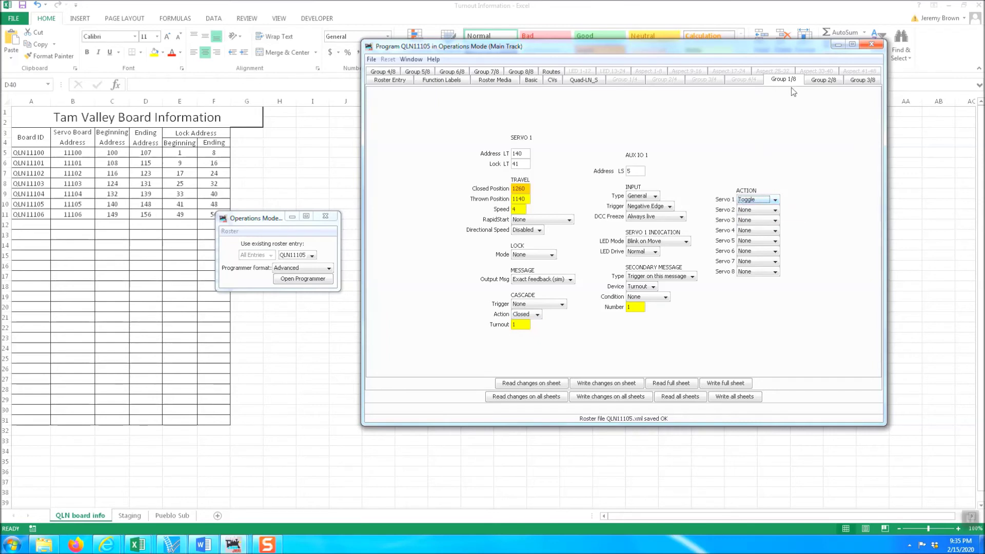
Step: On Group 2/8, set Servo 2's action to Toggle and Servo 1's to None, then write the sheet's changes
click(824, 83)
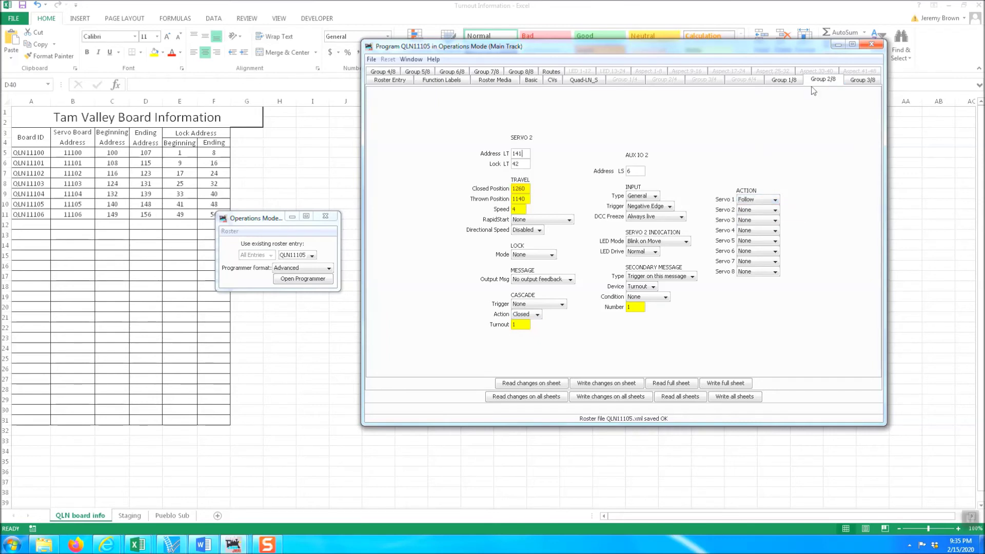
click(769, 211)
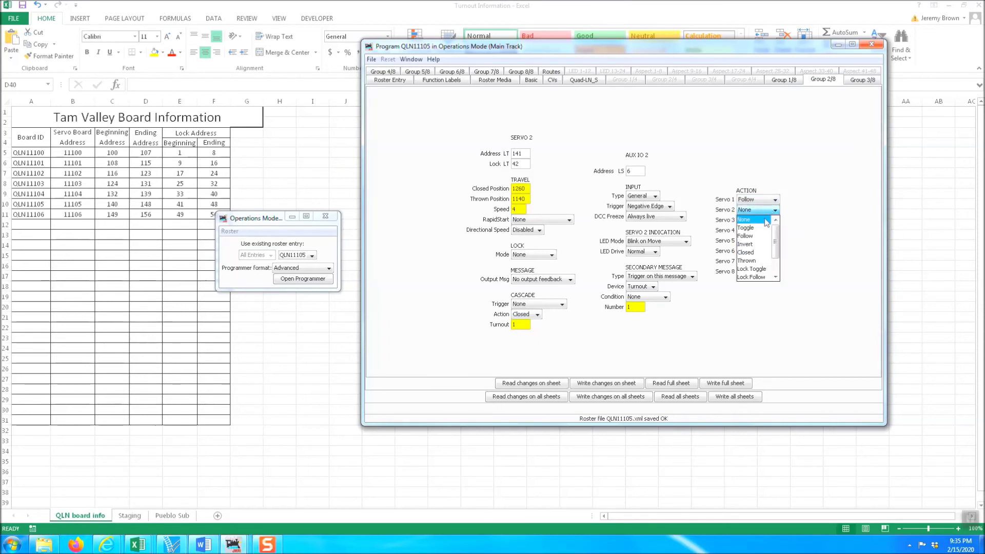
click(771, 202)
click(771, 201)
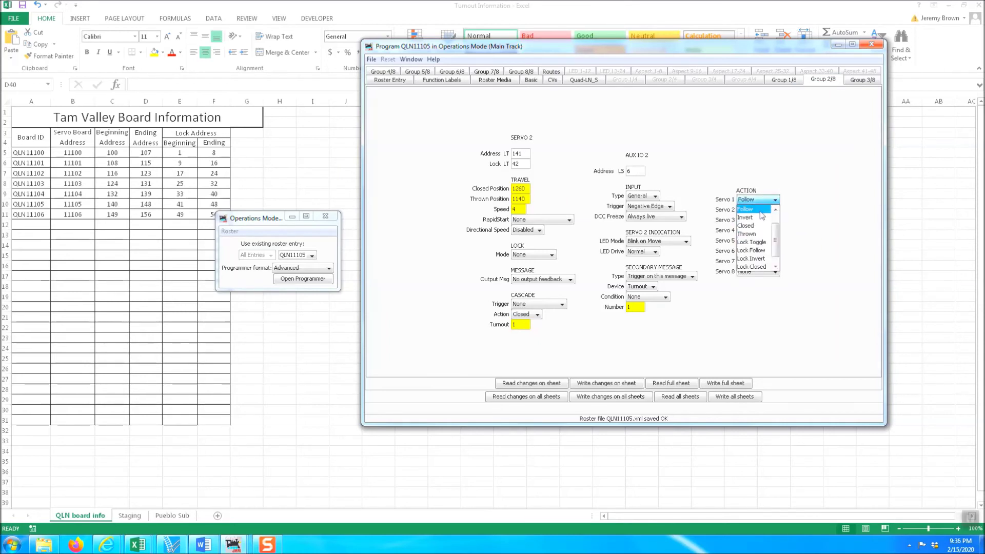
click(808, 228)
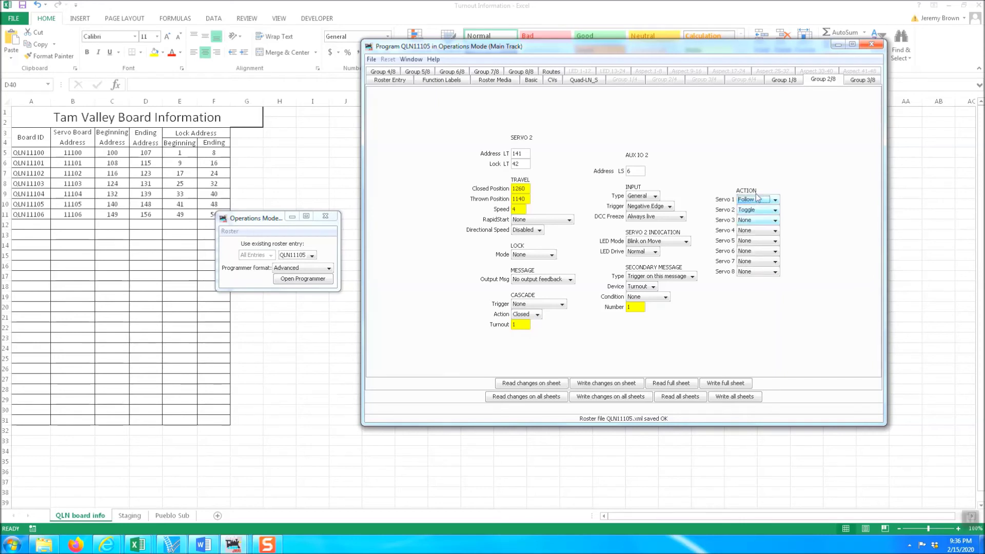
click(772, 204)
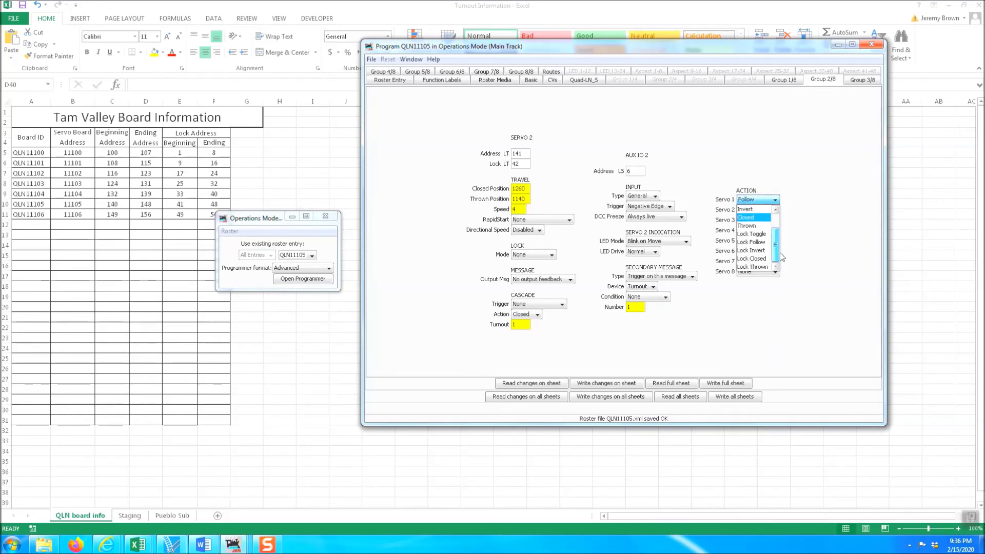
click(765, 209)
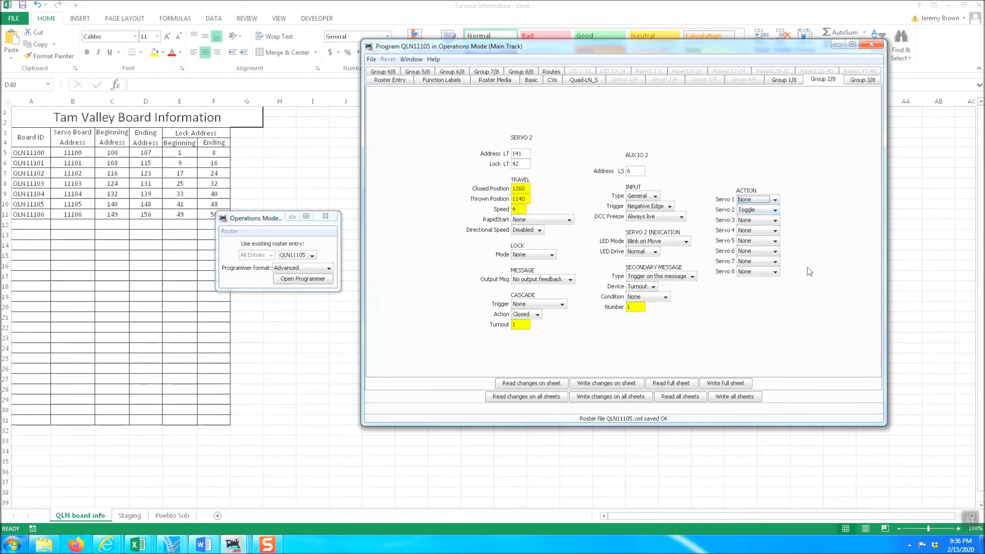
click(599, 389)
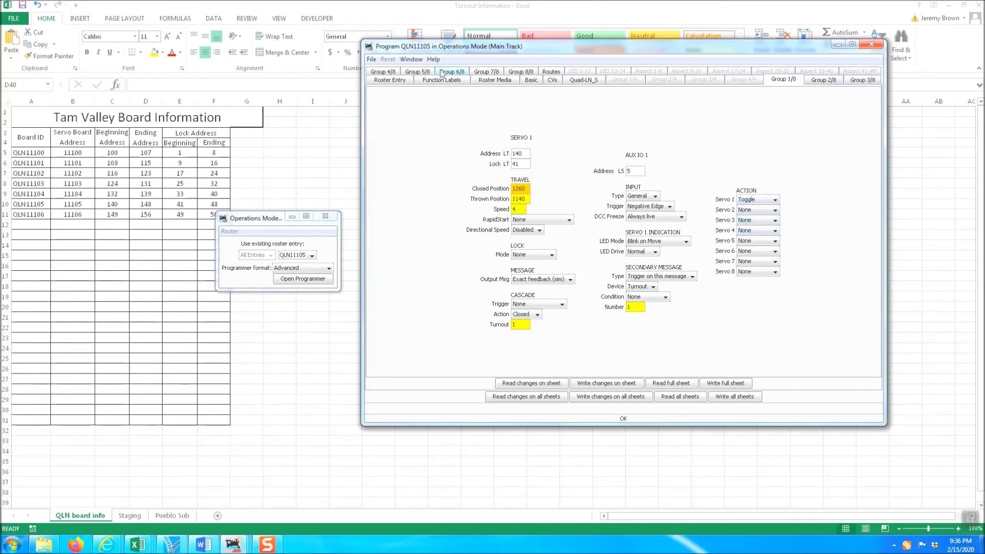
Step: On the Group 5/8 sheet, set Main IO 1's Servo 1 action to Toggle
click(415, 73)
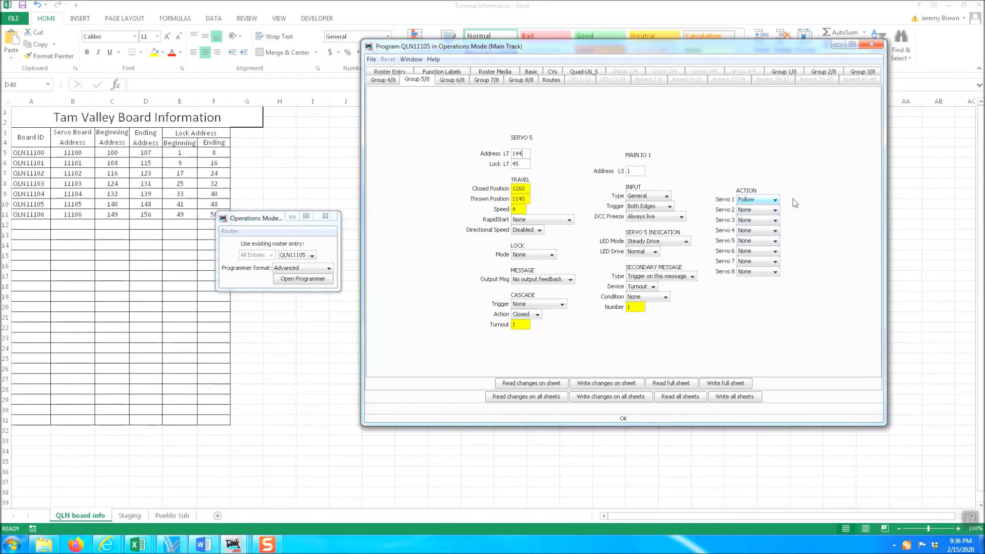
click(775, 200)
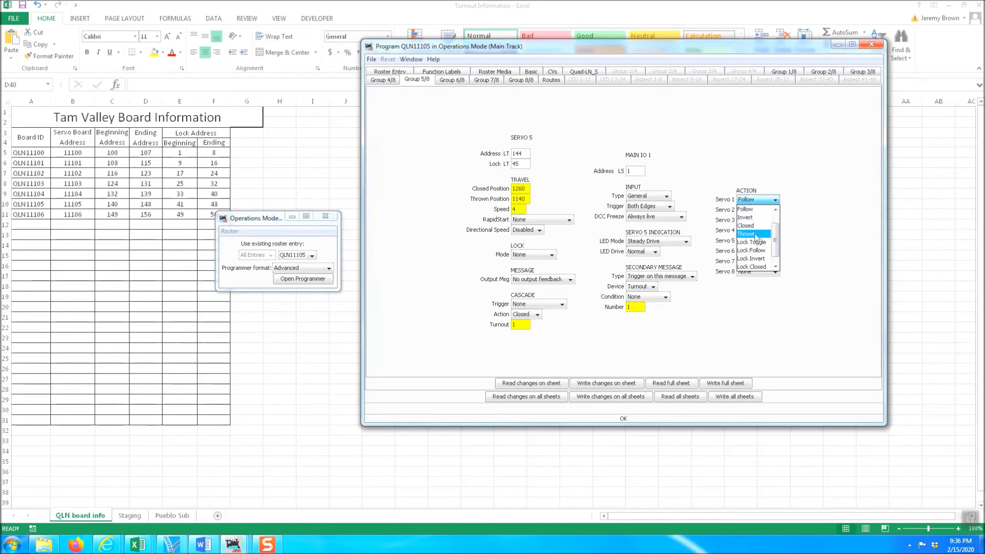
scroll(764, 241, down, 2)
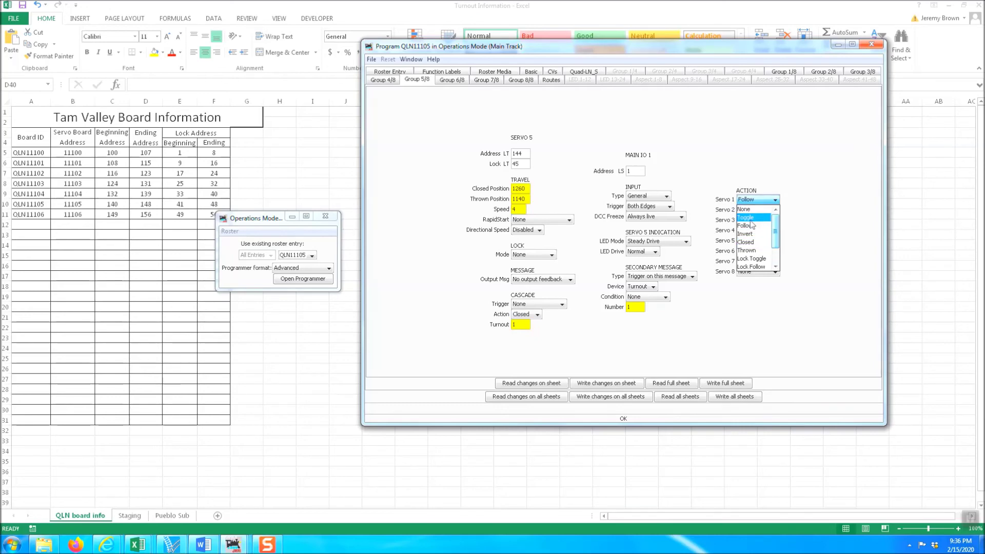
click(752, 242)
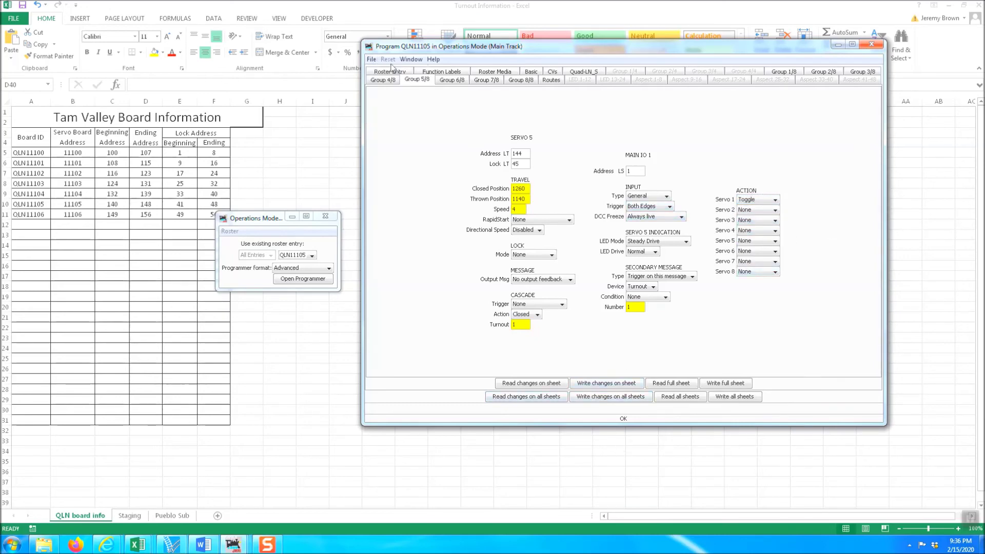
Step: Save the QLN11105 roster file, then close the programmer, confirming OK to skip writing changes
click(371, 59)
click(379, 72)
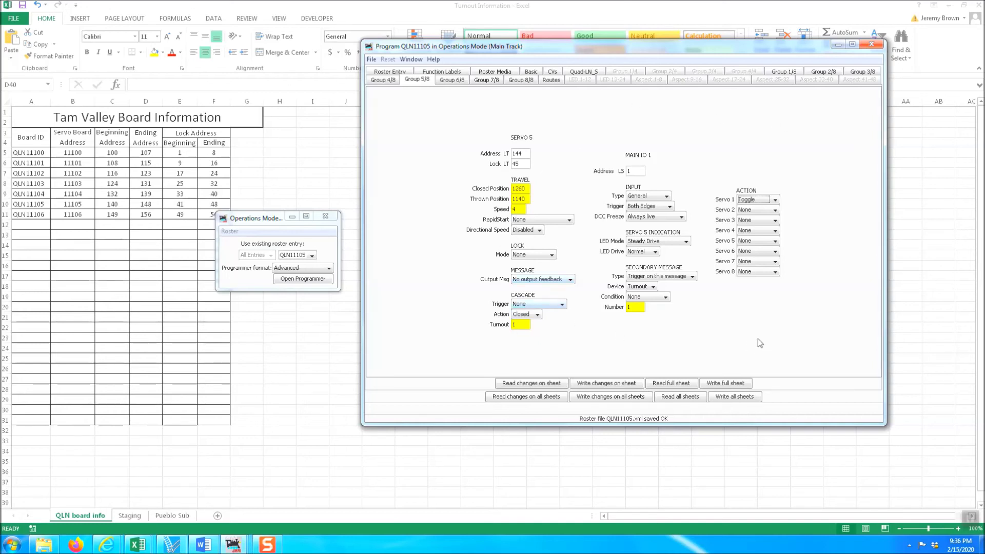
click(875, 45)
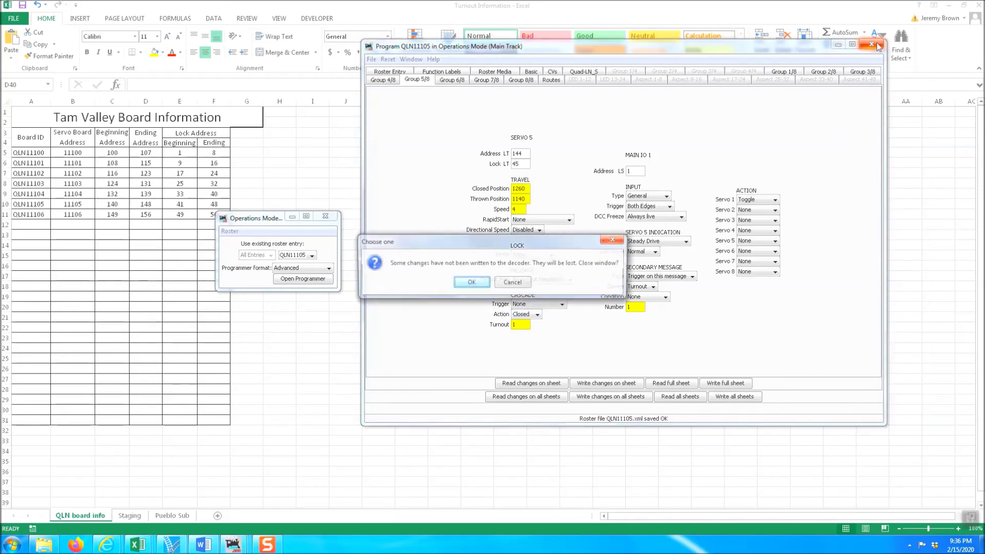
click(478, 285)
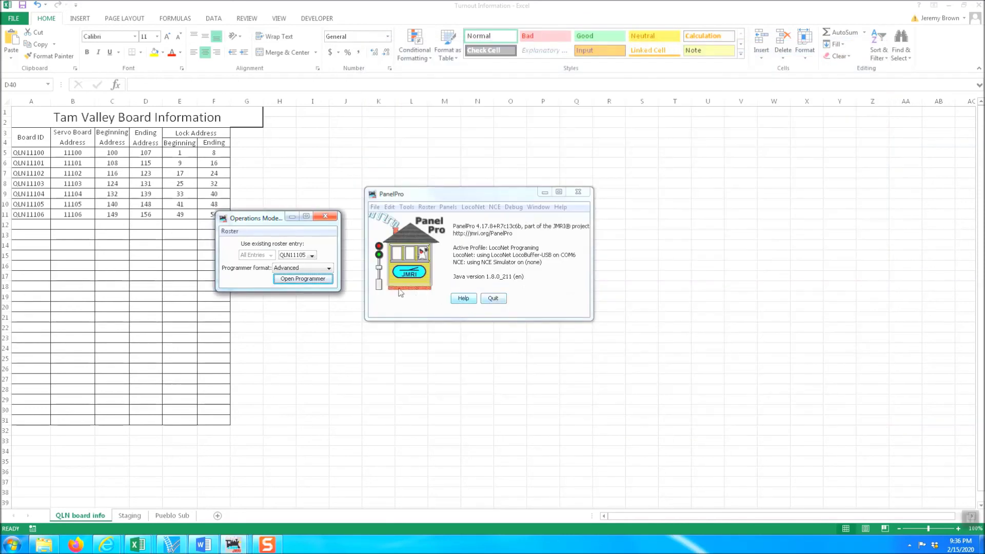
Step: Open Tools > Tables > Turnouts and move the Turnouts window up and right beside the spreadsheet
click(406, 208)
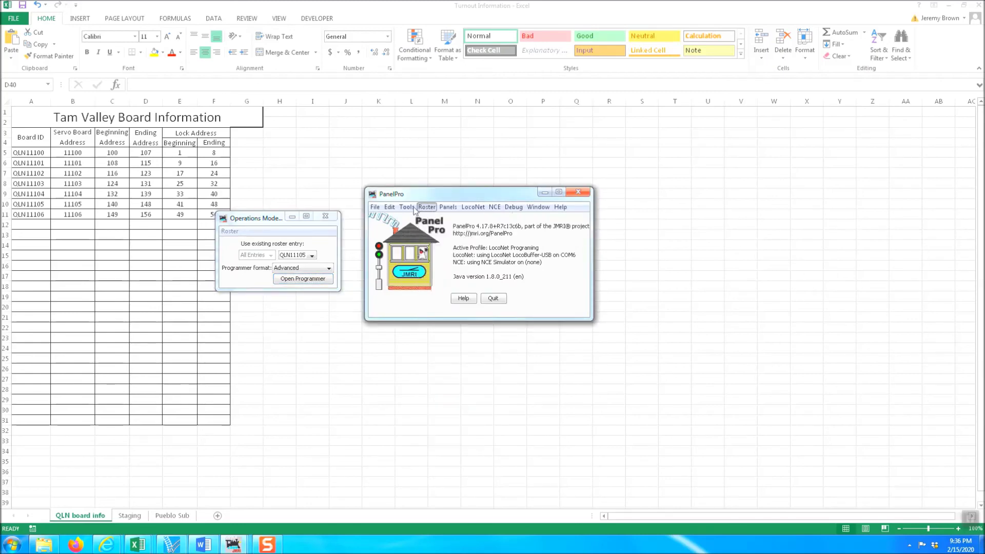
mouse_move(422, 234)
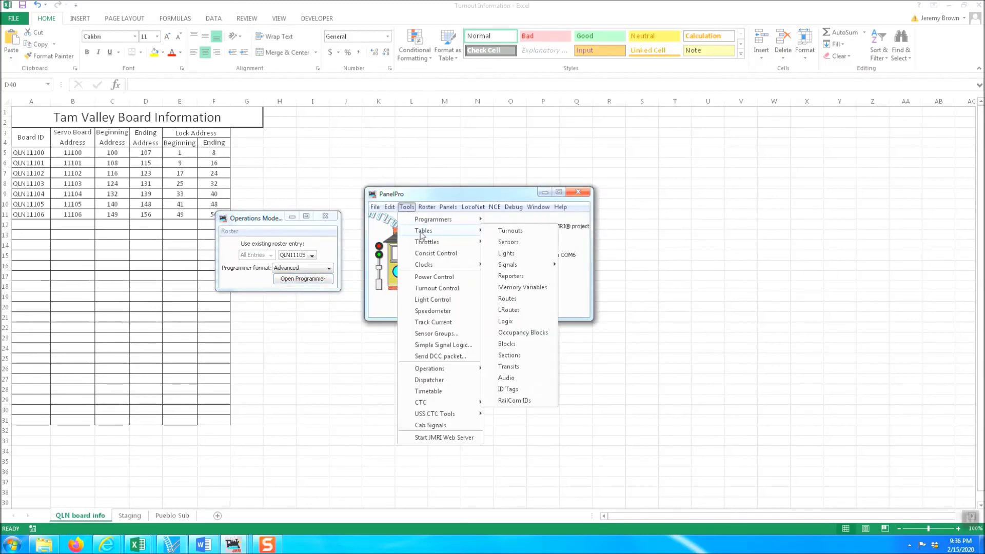
click(532, 234)
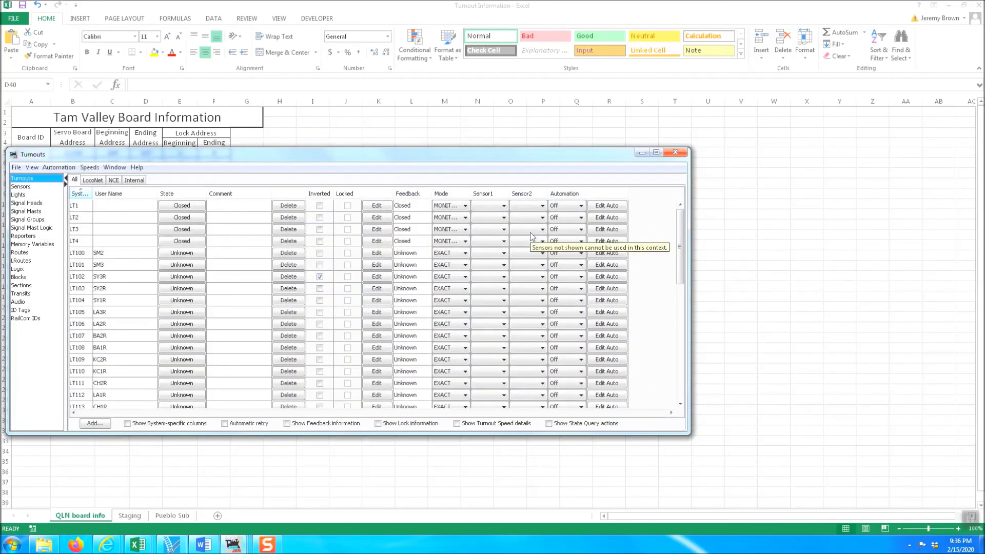
drag(555, 156, 777, 70)
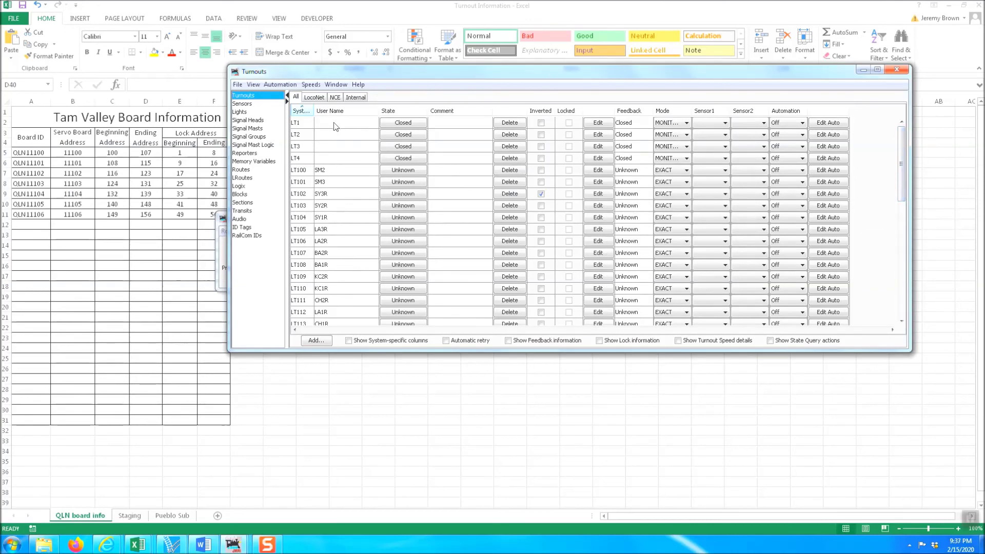
scroll(340, 177, down, 5)
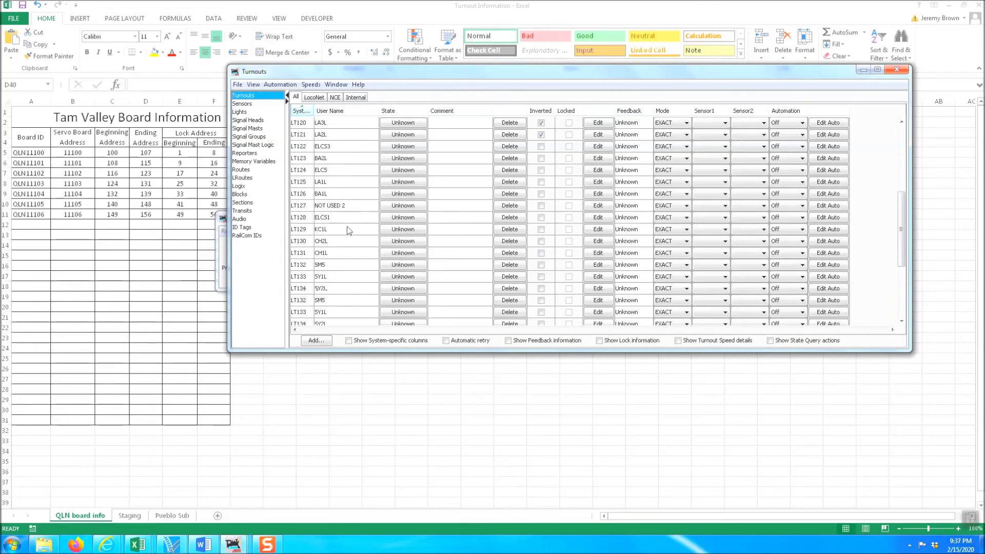
scroll(347, 226, up, 5)
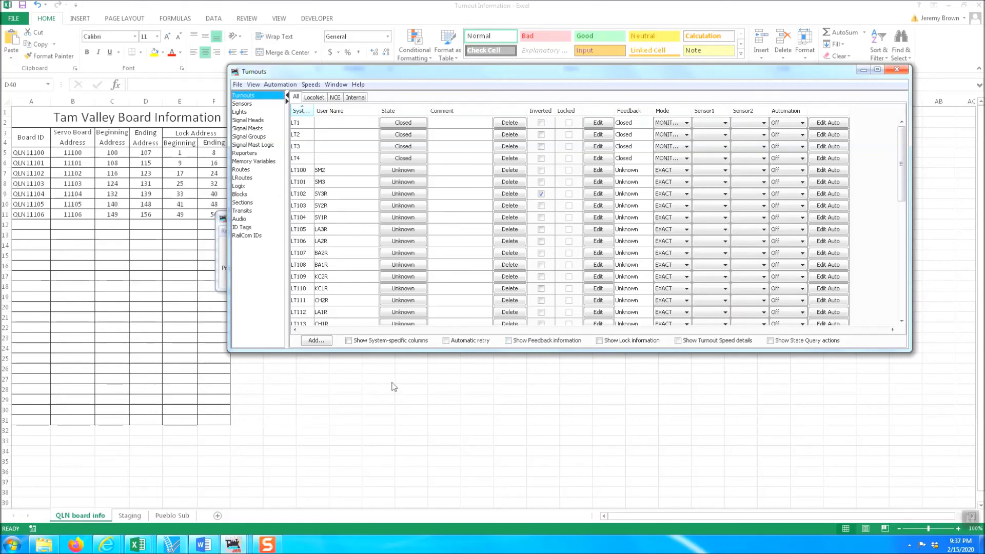
Step: Create a new turnout with hardware address 140 in the Add New Turnout dialog
click(317, 340)
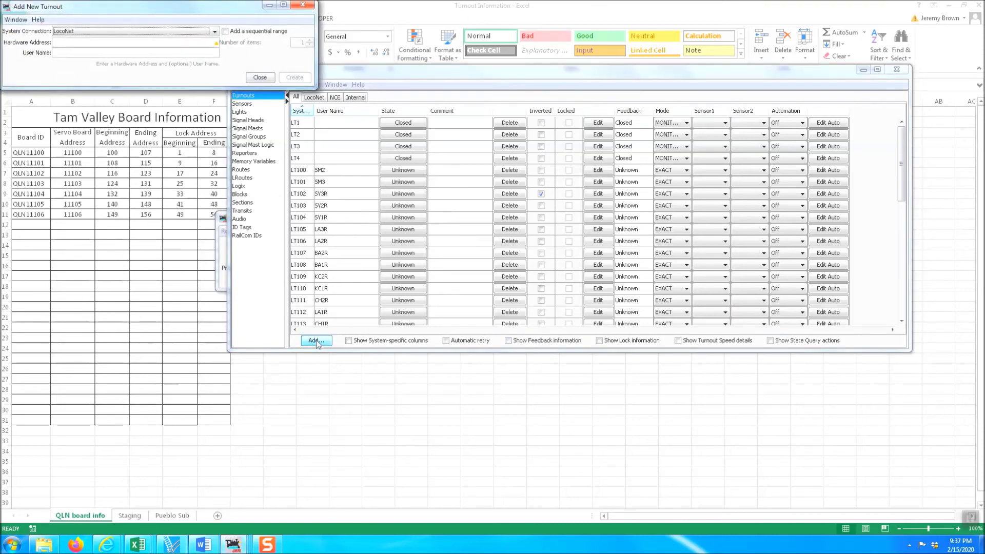
drag(204, 12, 649, 44)
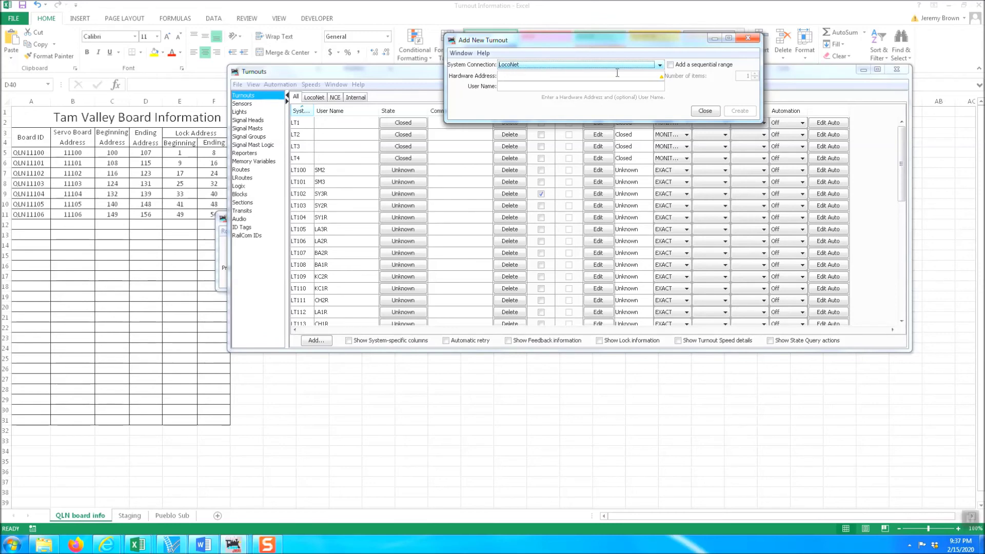
click(515, 75)
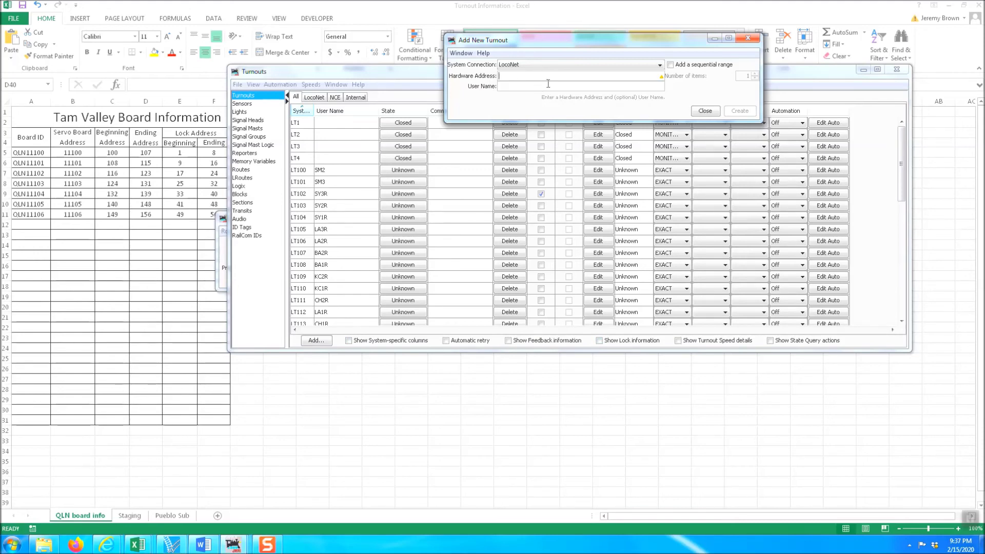
text(140)
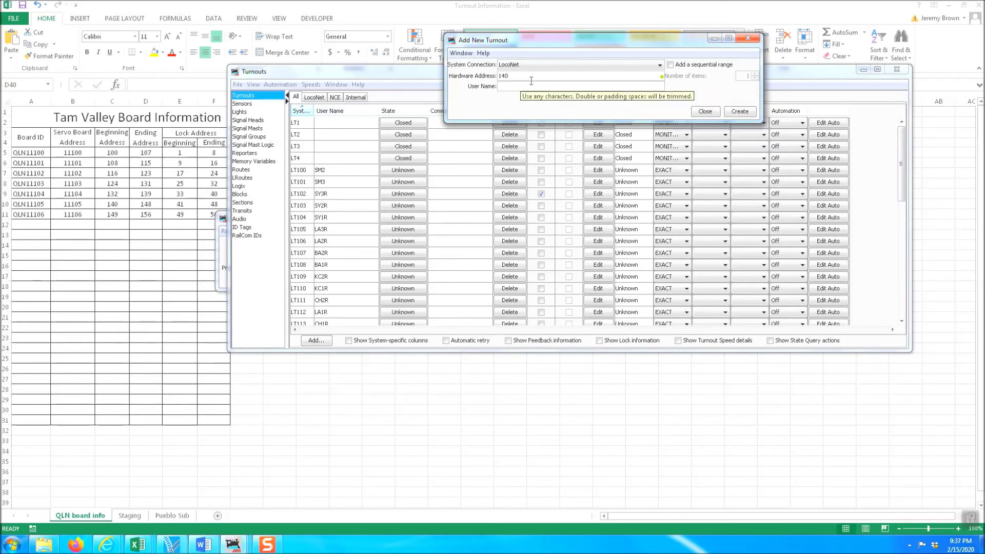
click(518, 86)
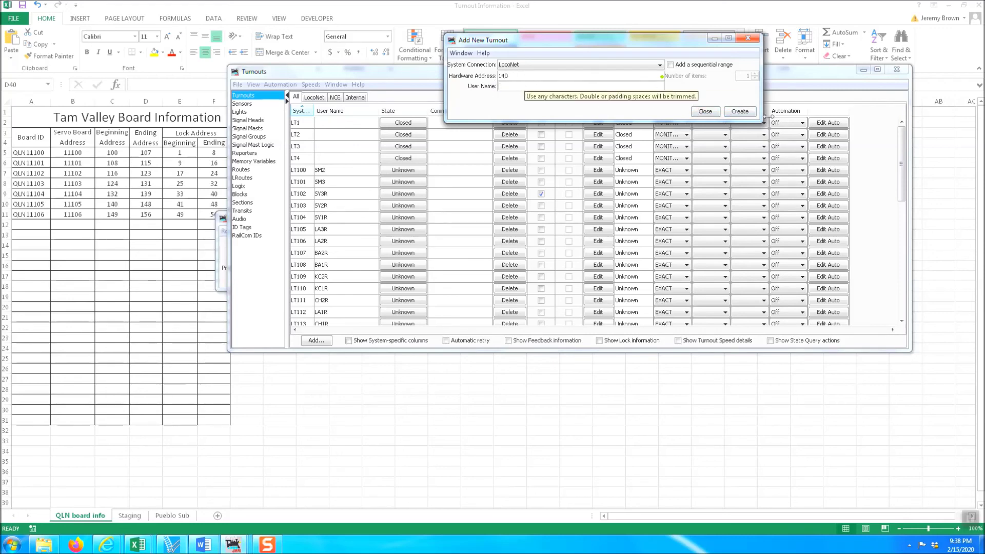
click(740, 111)
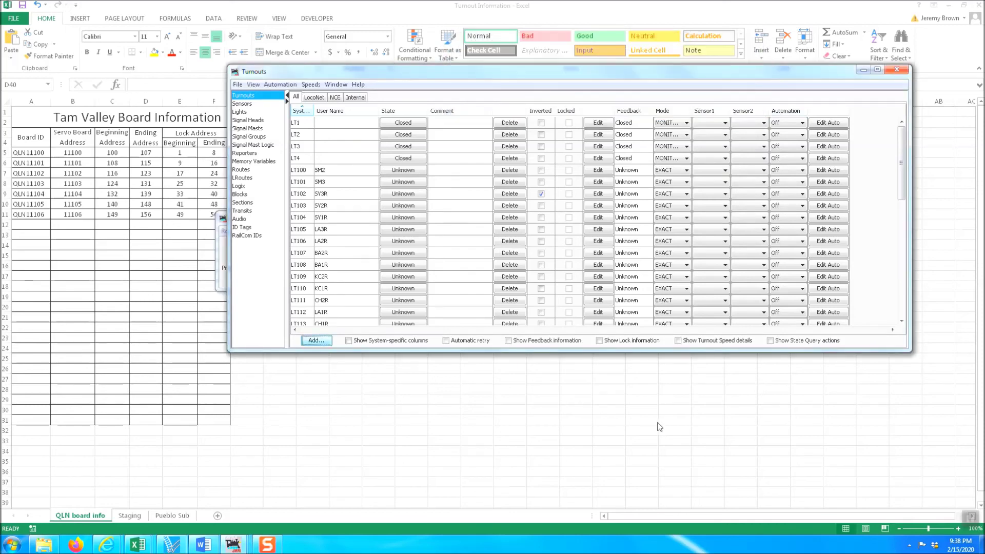
Step: Set turnout LT140's Mode to EXACT, then close the Turnouts table
drag(903, 166, 912, 298)
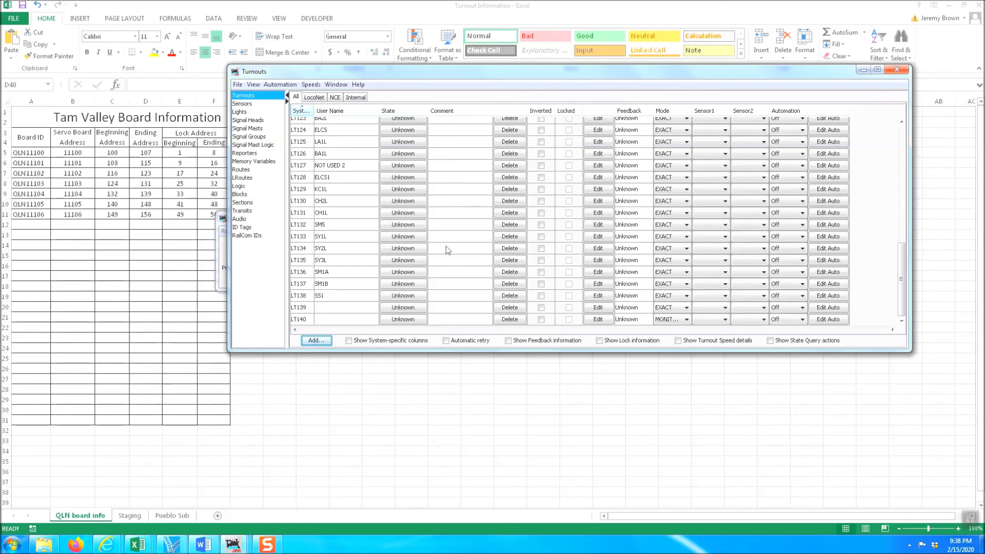
scroll(394, 325, up, 20)
scroll(424, 325, down, 20)
click(687, 319)
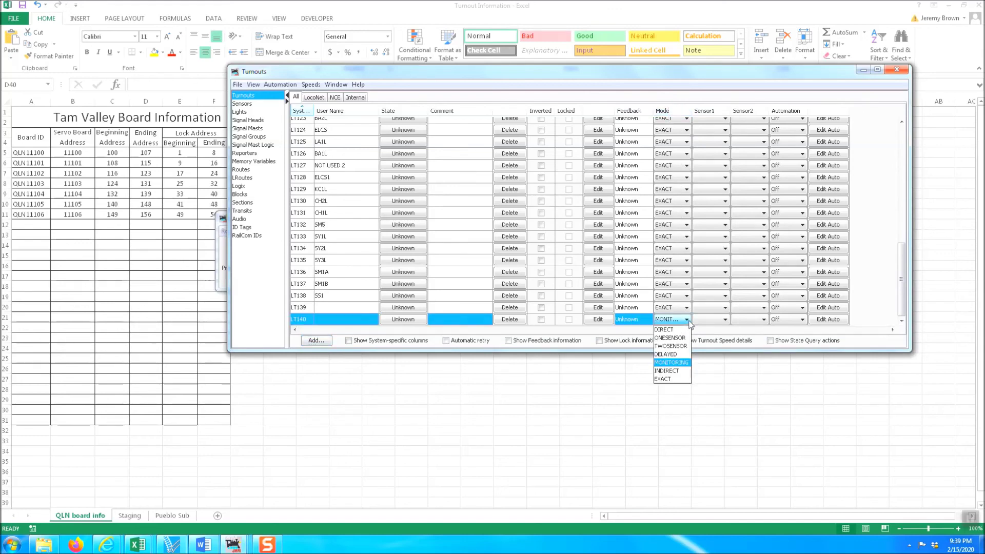
click(673, 379)
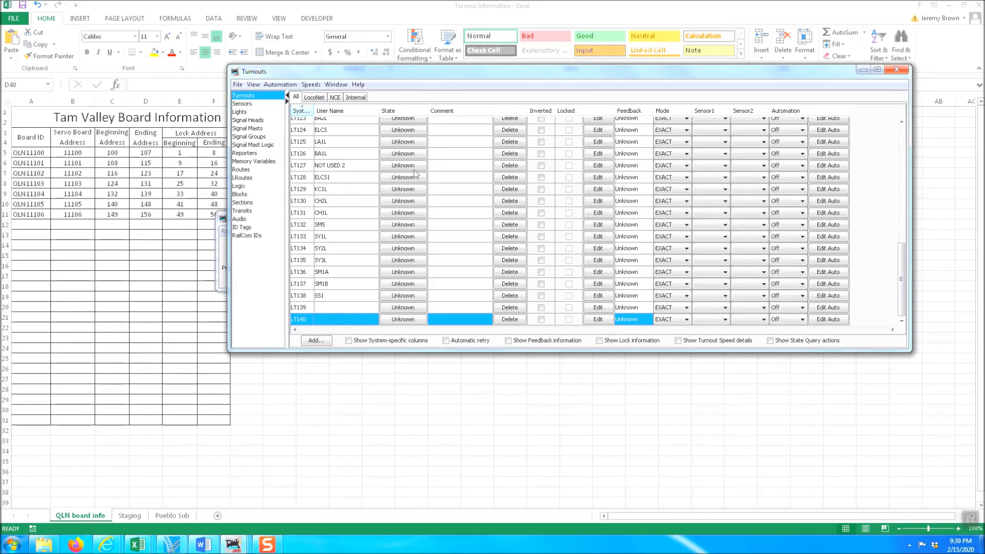
drag(901, 267, 894, 127)
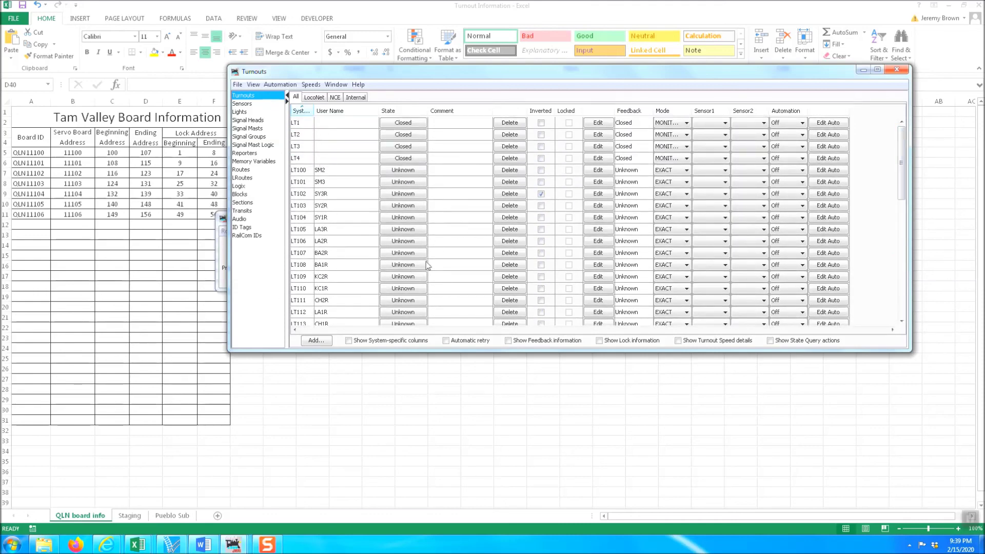
click(899, 70)
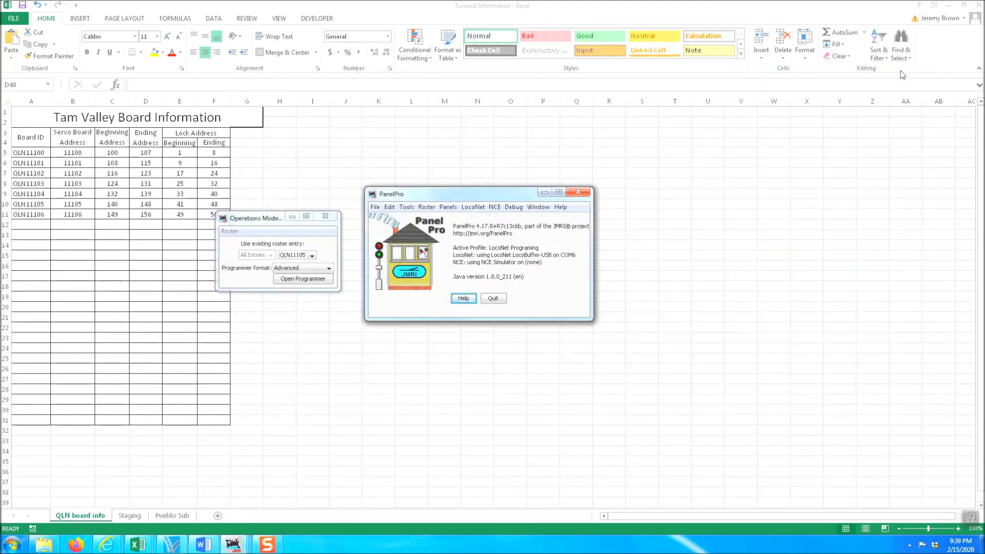